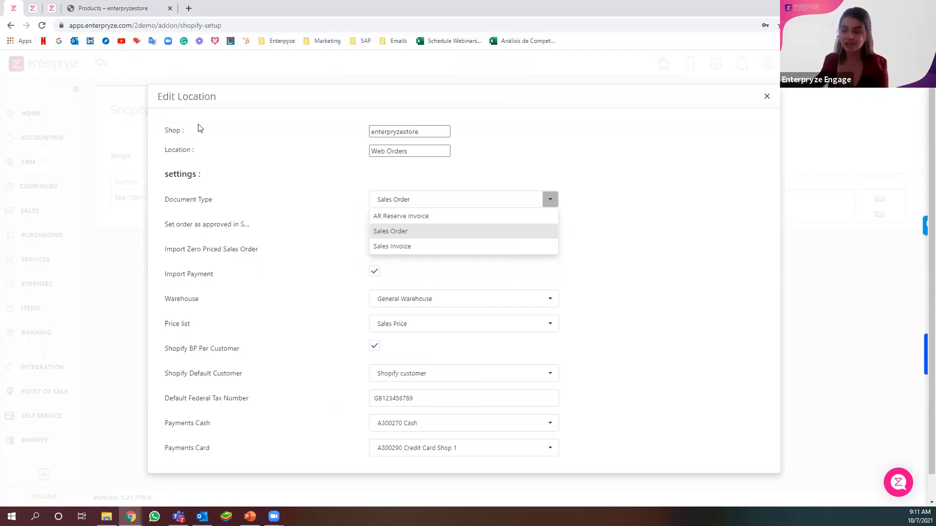
Step: Review the Document Type options available for the Web Orders location, keeping Sales Order selected
click(270, 158)
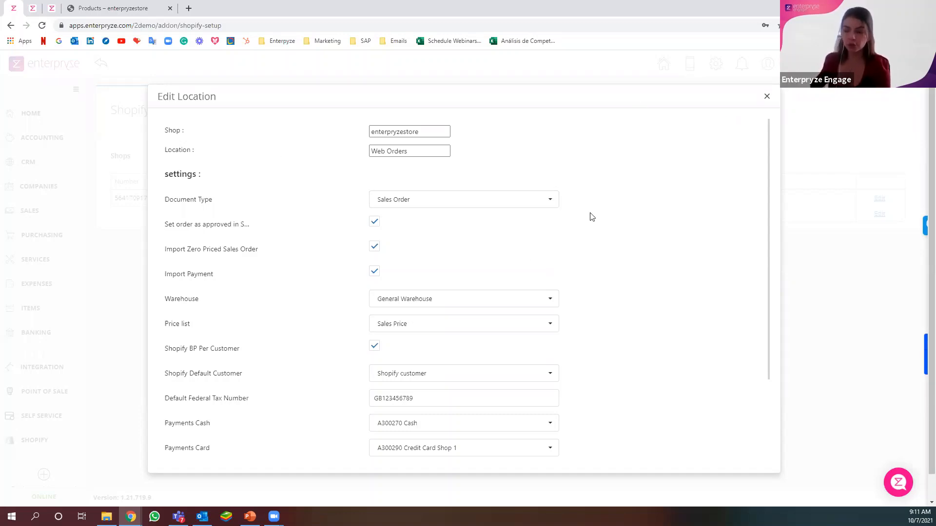
click(549, 204)
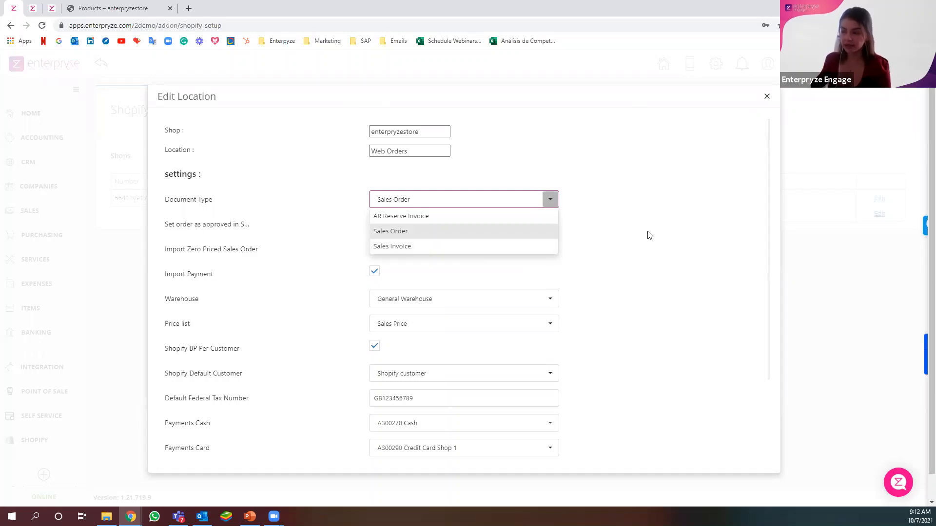
click(616, 236)
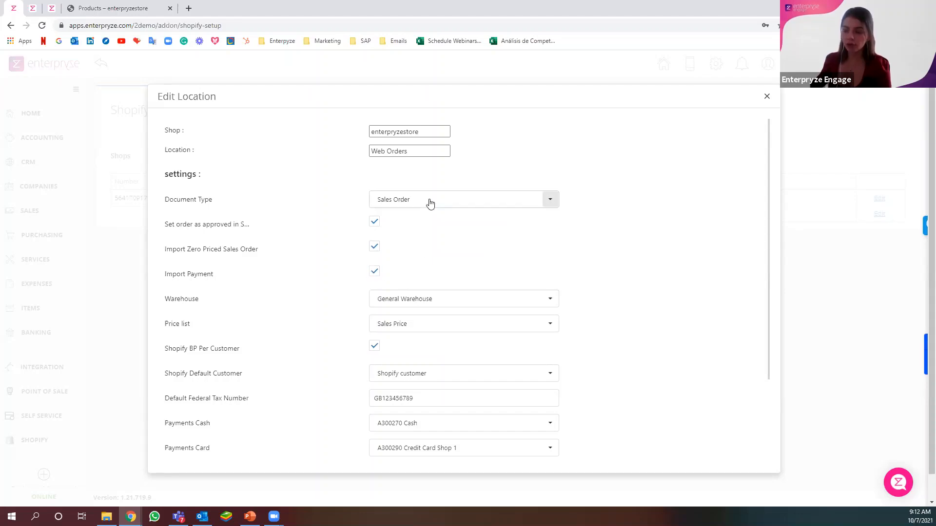
click(430, 205)
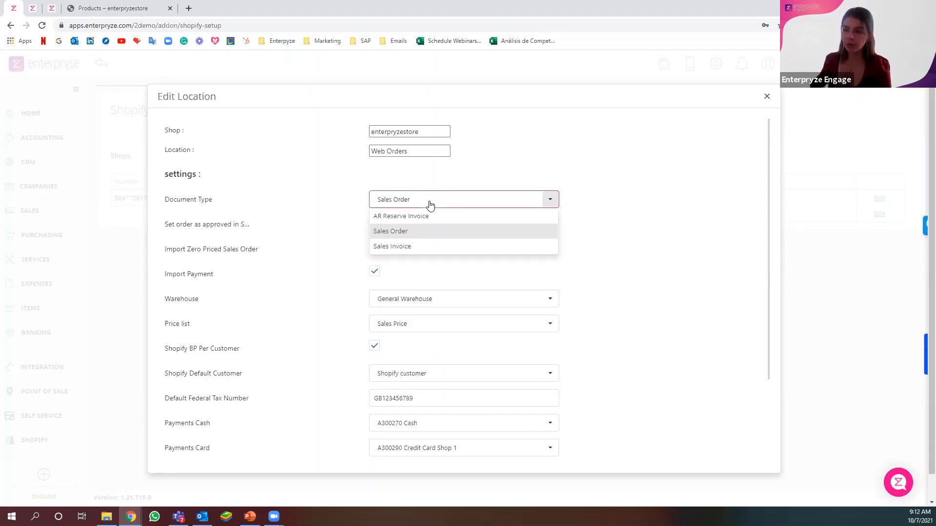
click(397, 271)
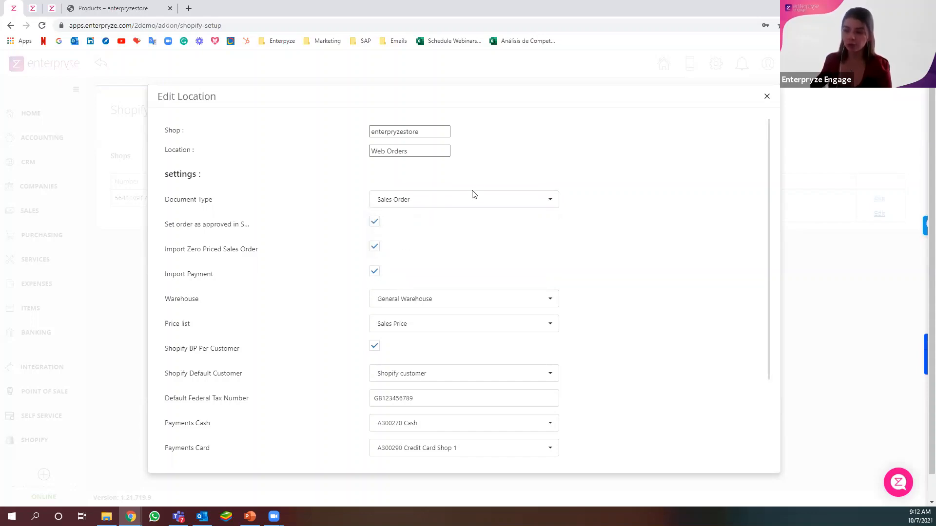
Step: Review the remaining Web Orders location settings, including Shopify BP Per Customer, the payment accounts, postage, approval and Shopify POS
scroll(611, 227, down, 2)
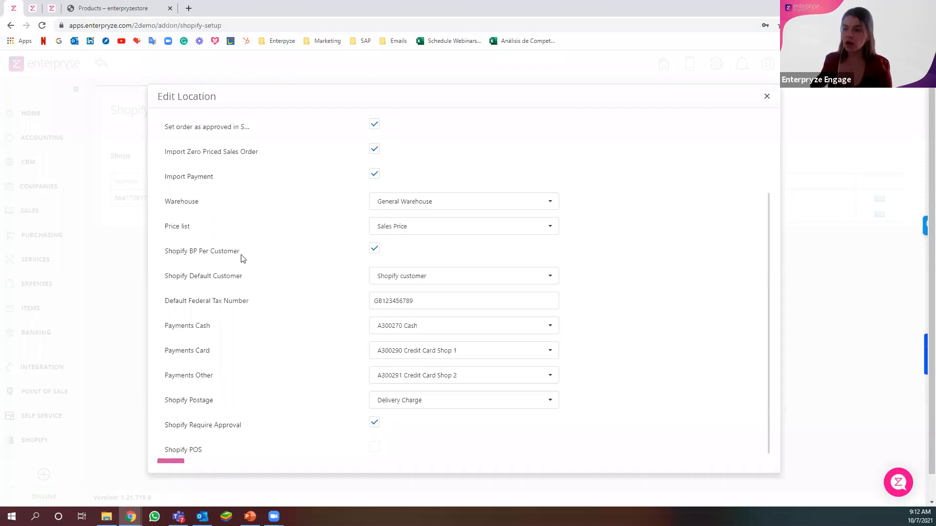
drag(241, 255, 180, 250)
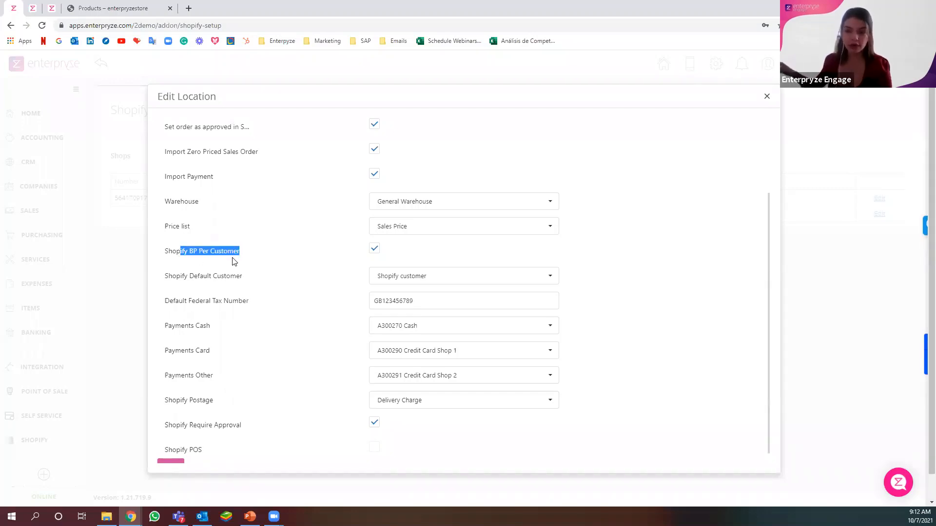
click(297, 259)
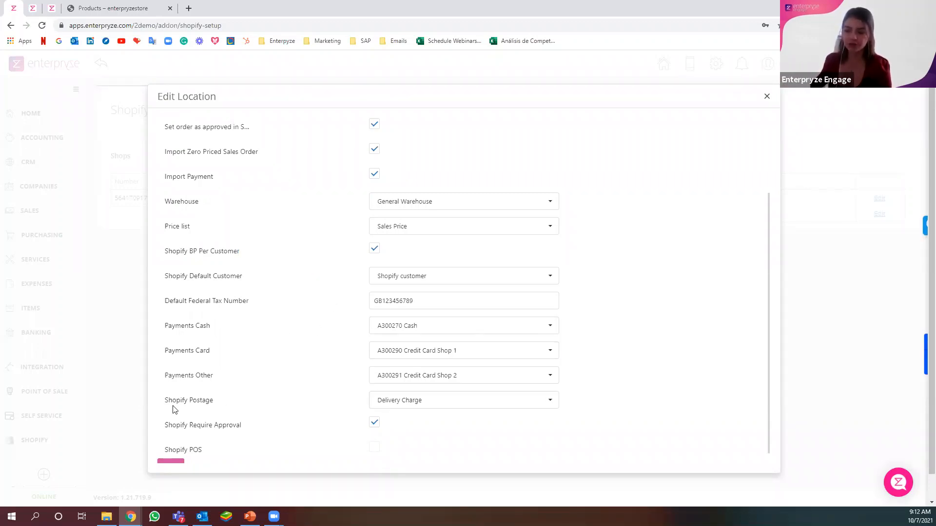
scroll(215, 356, down, 1)
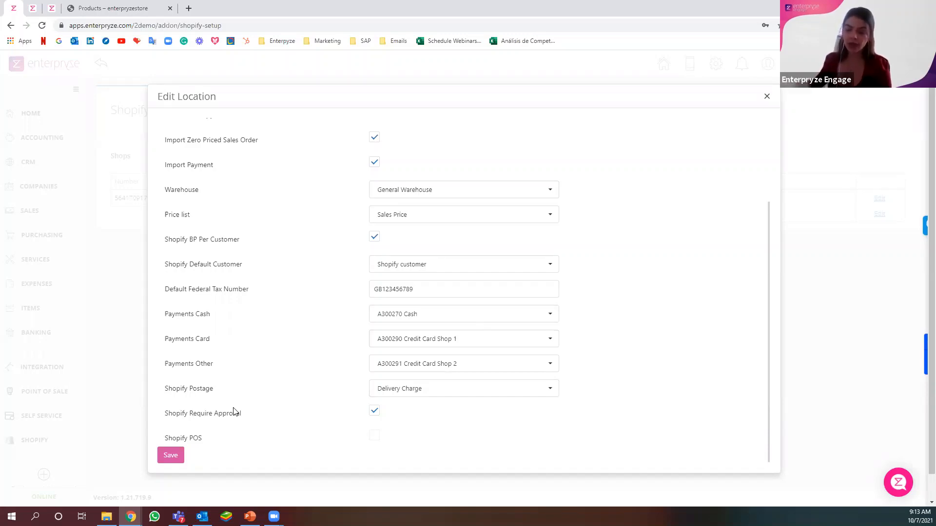
drag(202, 442, 173, 439)
click(244, 339)
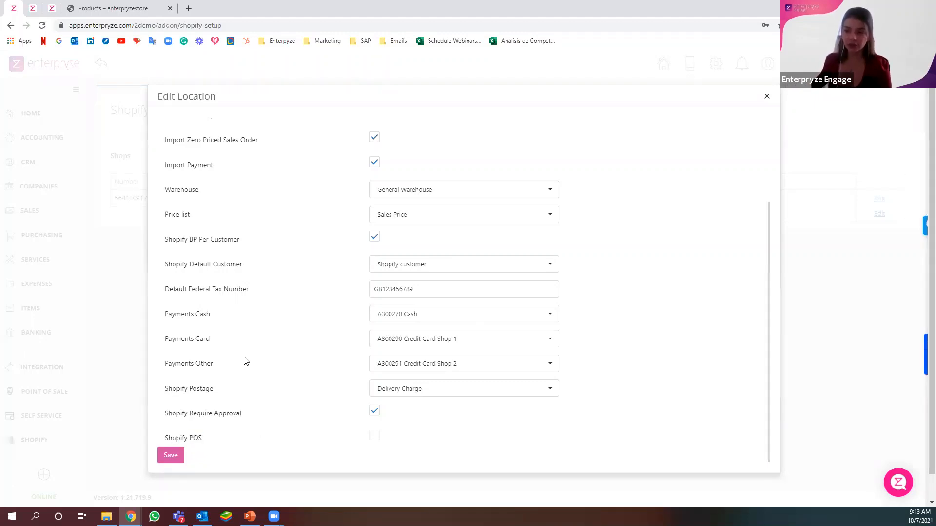
scroll(251, 353, up, 3)
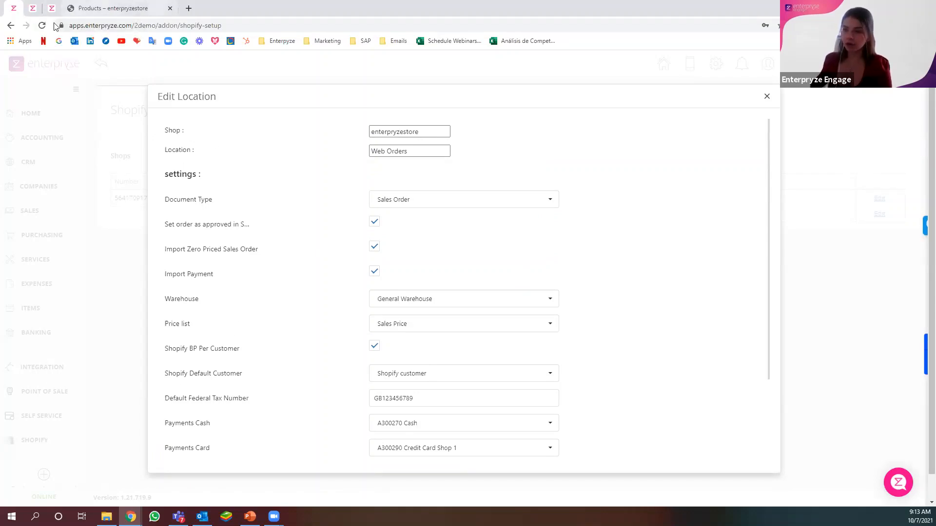
Step: Switch to the enterpryzestore product catalog and open the Hoodie product page
click(90, 8)
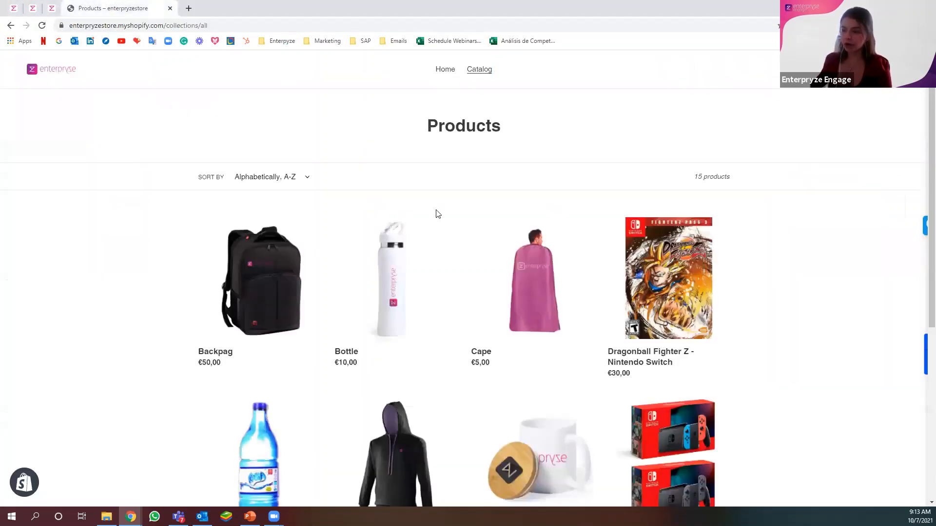
scroll(422, 349, down, 2)
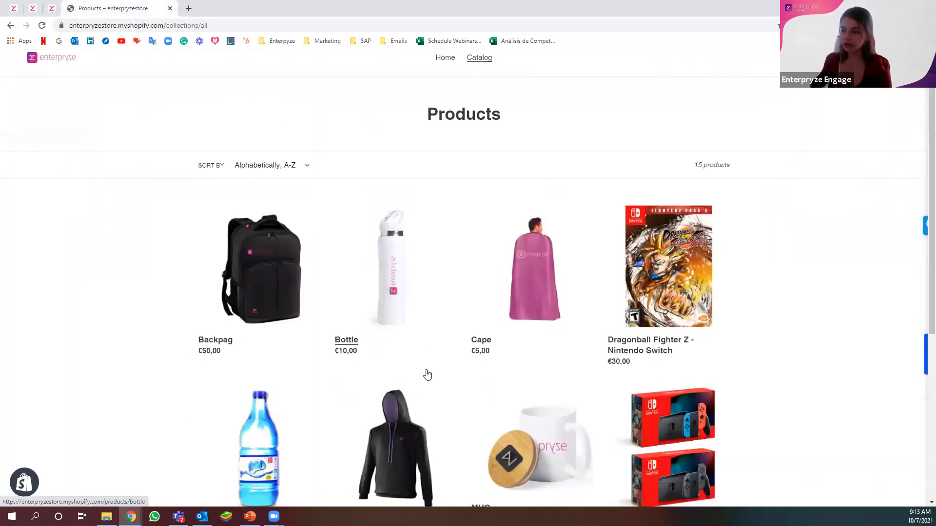
click(392, 405)
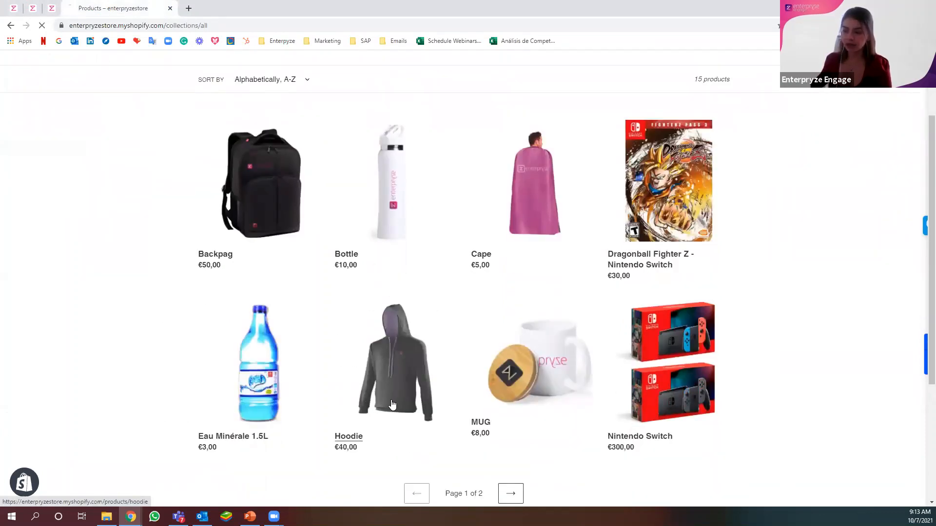
Step: Examine the Hoodie's item details, checking its available and committed stock in the General Warehouse
click(34, 10)
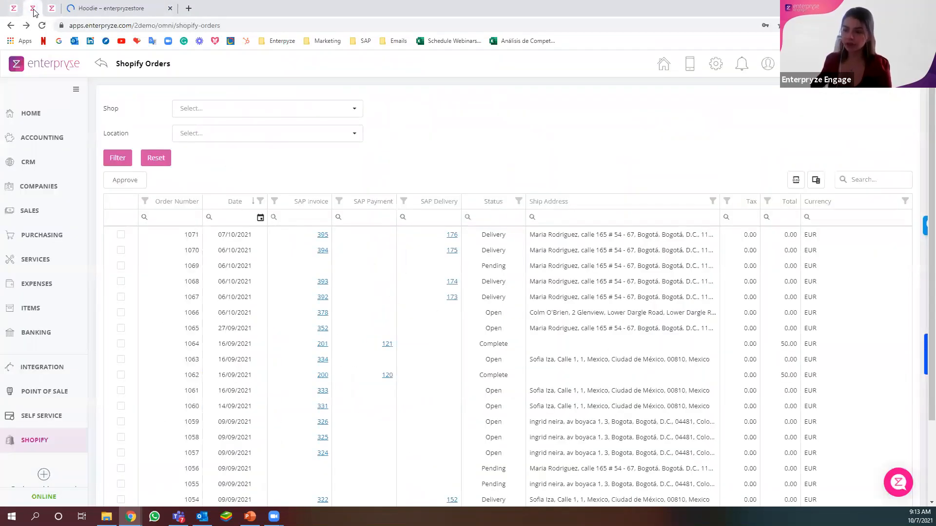
click(52, 8)
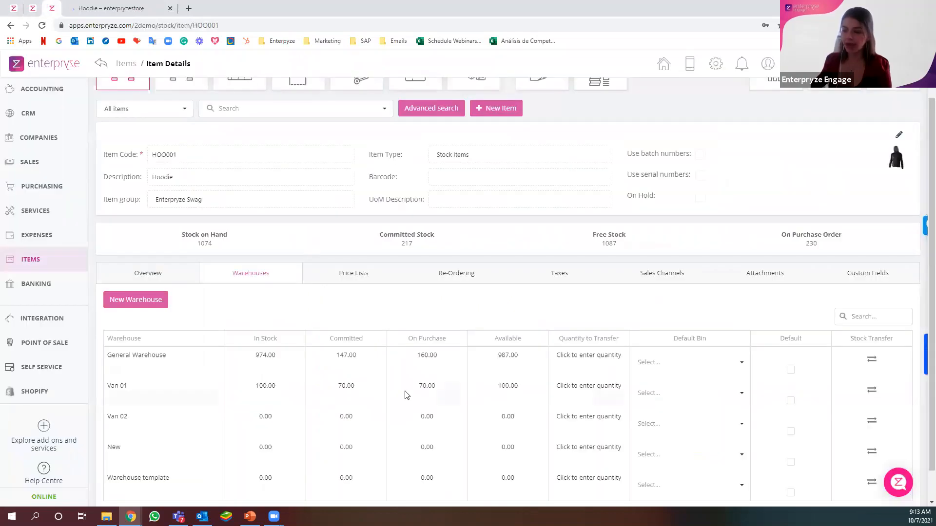
scroll(94, 272, up, 1)
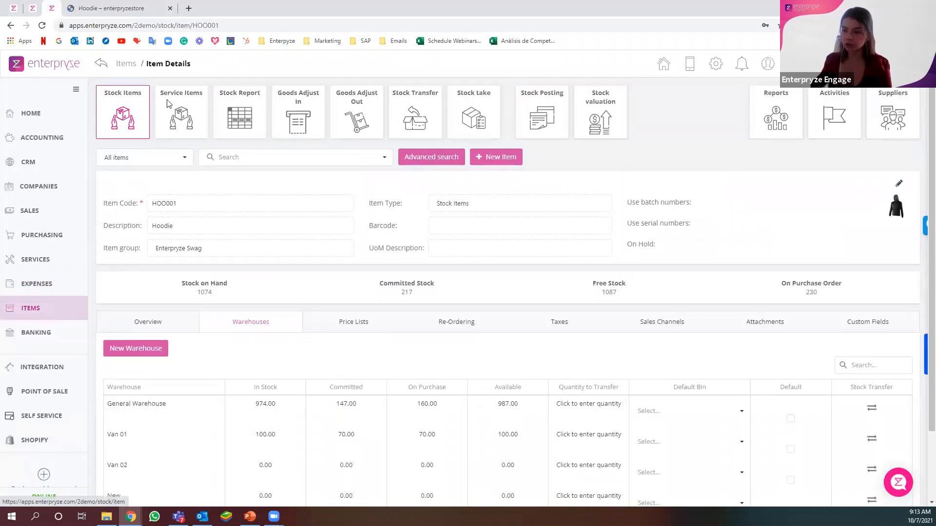
click(141, 227)
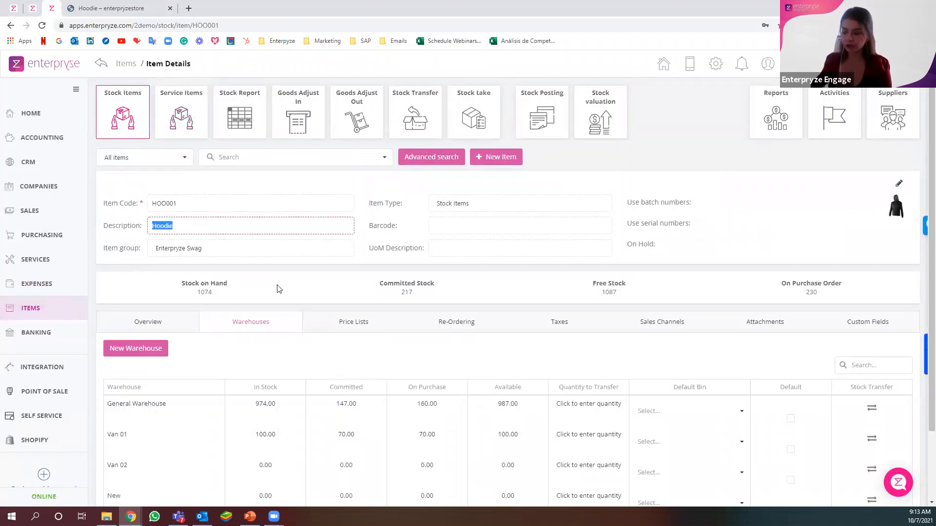
scroll(326, 309, down, 2)
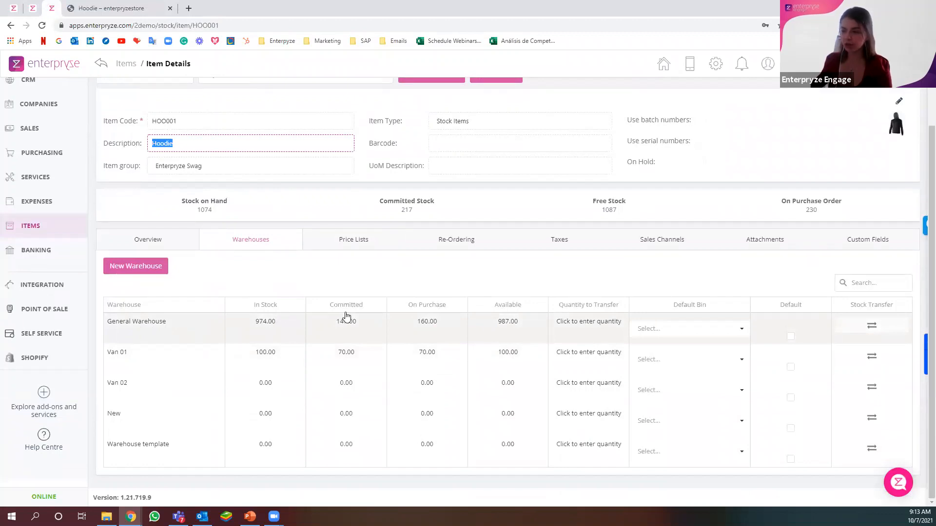
double_click(499, 325)
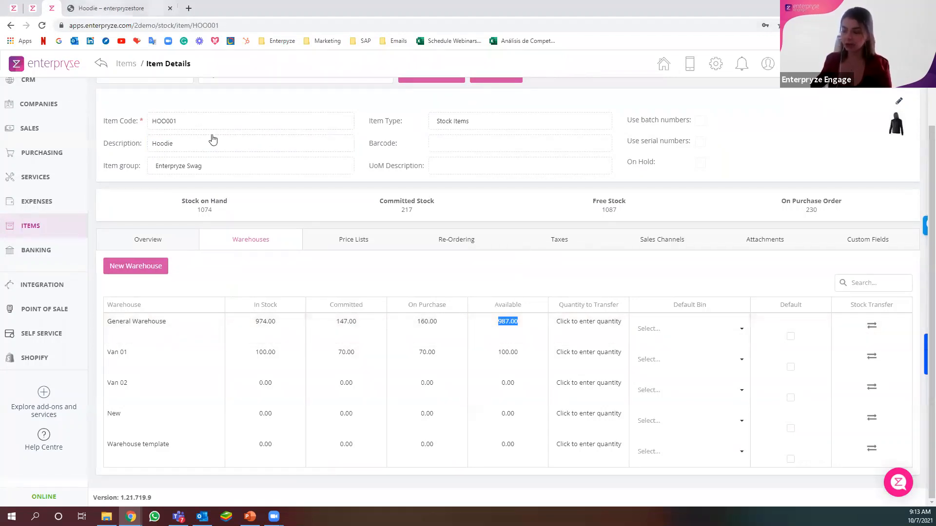
drag(360, 326, 335, 321)
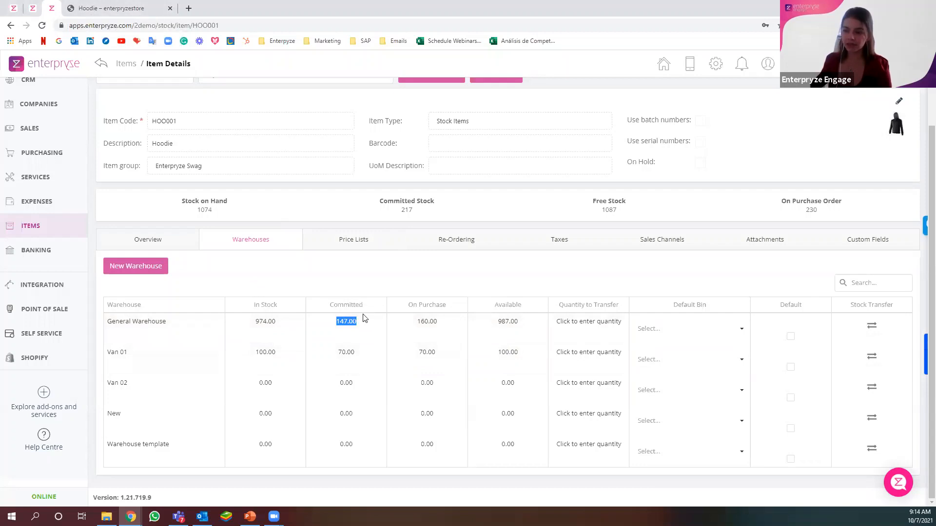
Step: Return to the store's Hoodie page, add one Hoodie to the cart and proceed to checkout
click(119, 11)
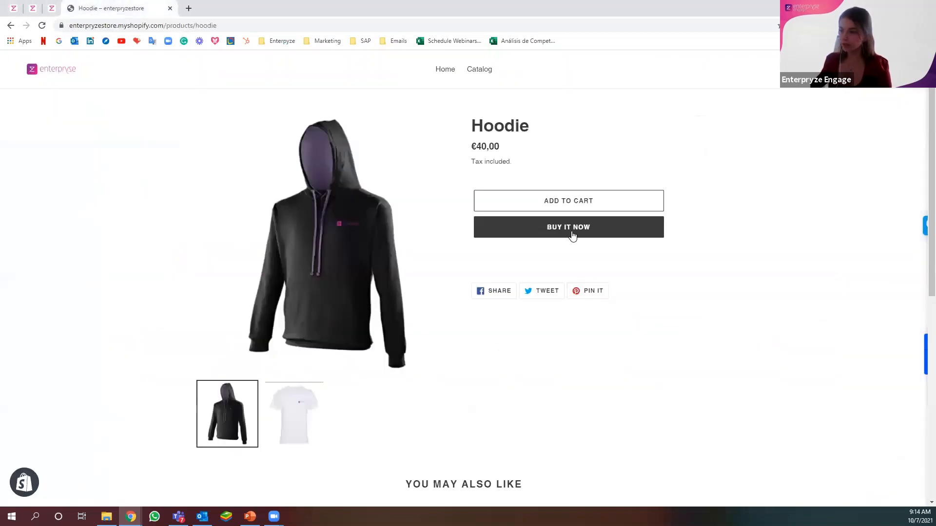
click(590, 204)
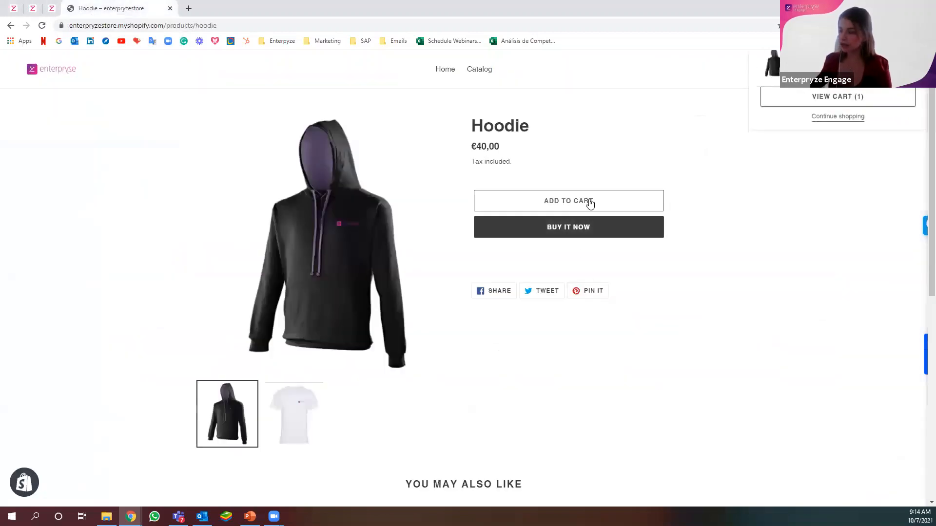
click(857, 135)
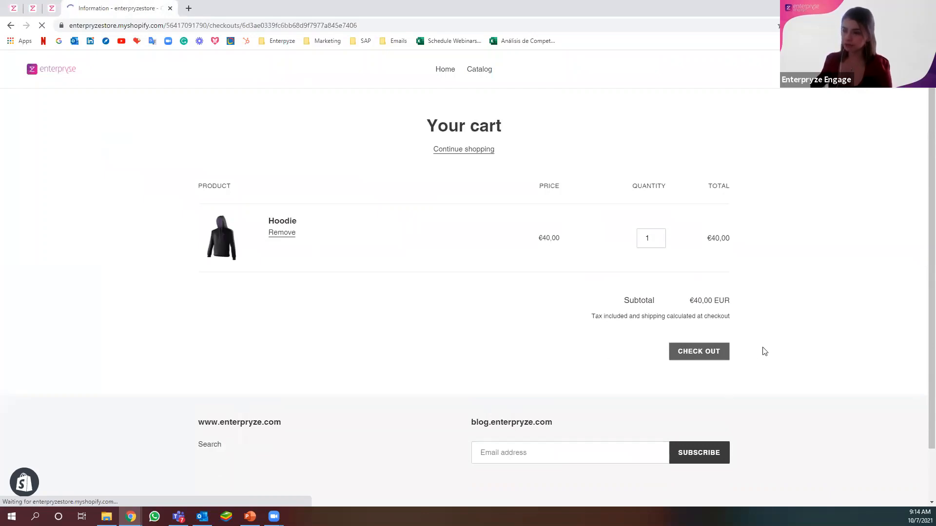
Step: Fill in the customer's contact and shipping details from the saved address and continue to payment with Standard shipping
click(329, 156)
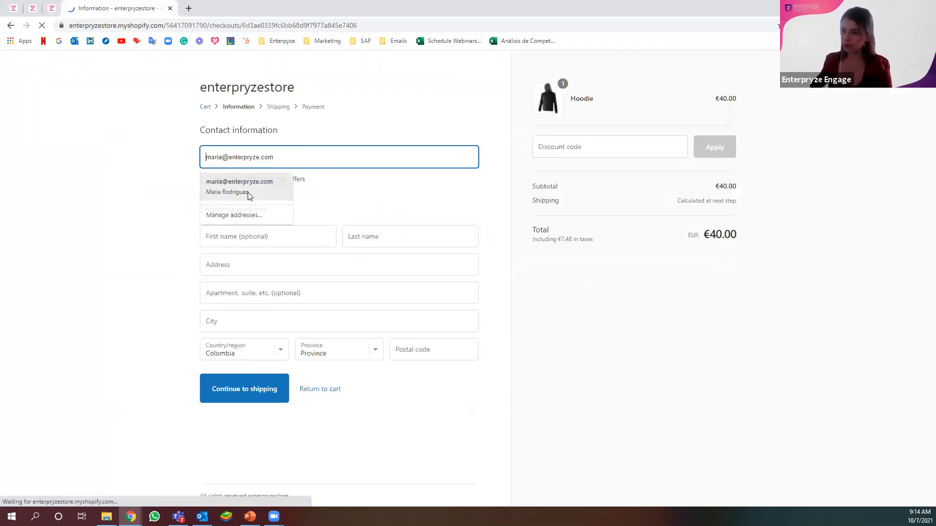
click(264, 181)
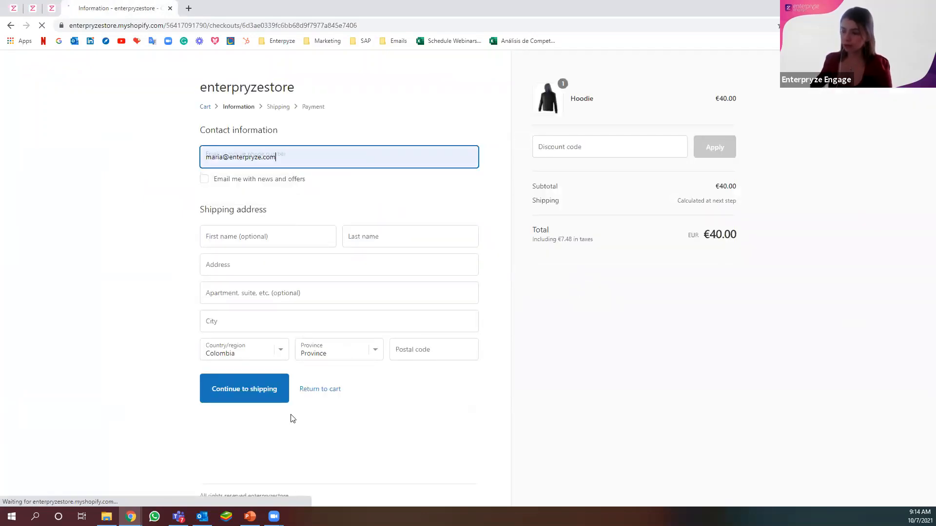
click(254, 393)
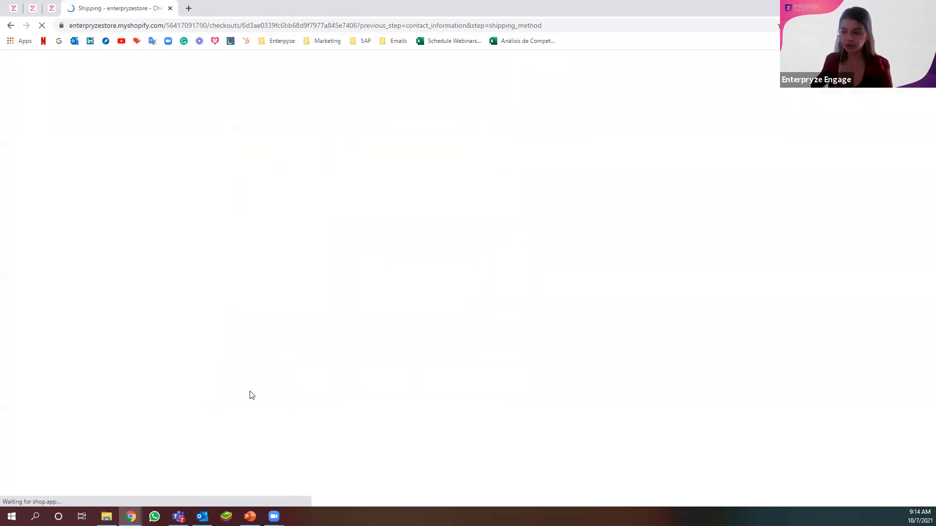
click(257, 262)
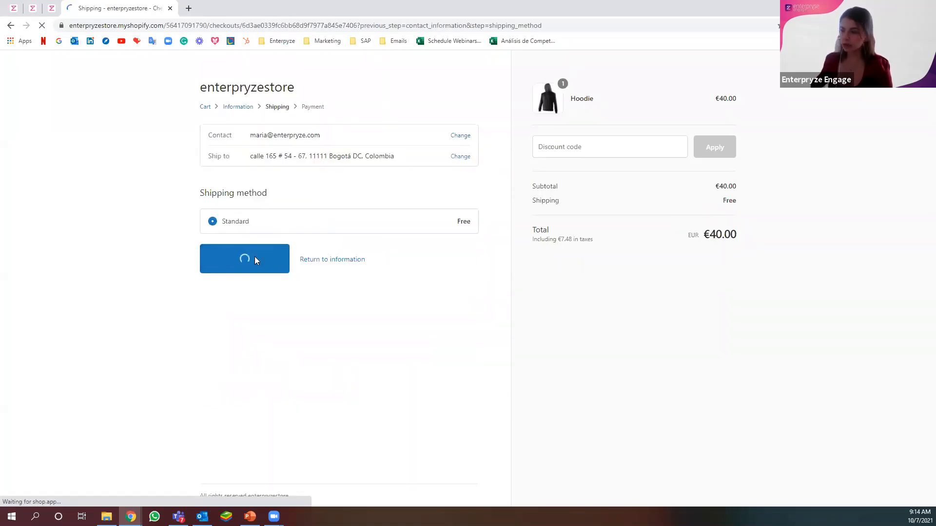
Step: Apply the discount code "enterpryze" to the Hoodie order and check the resulting total
click(616, 150)
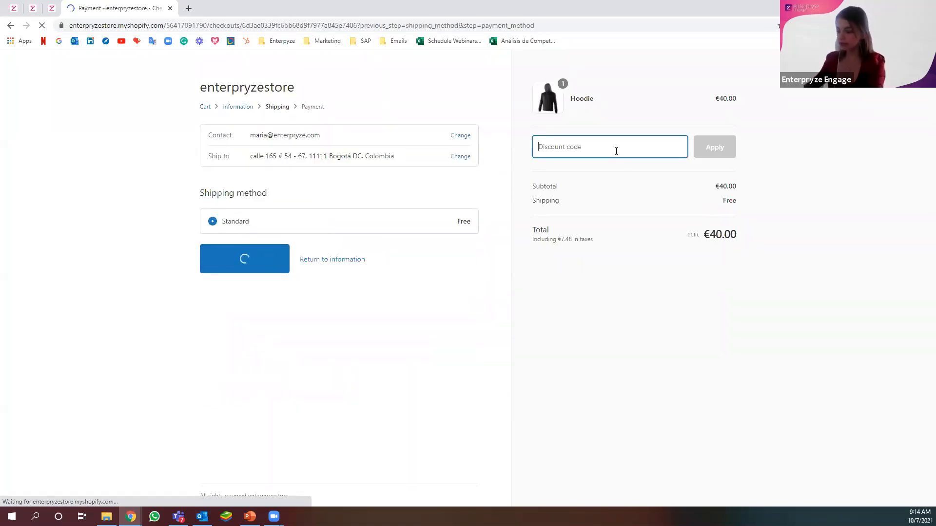
click(616, 151)
text(enterpryze)
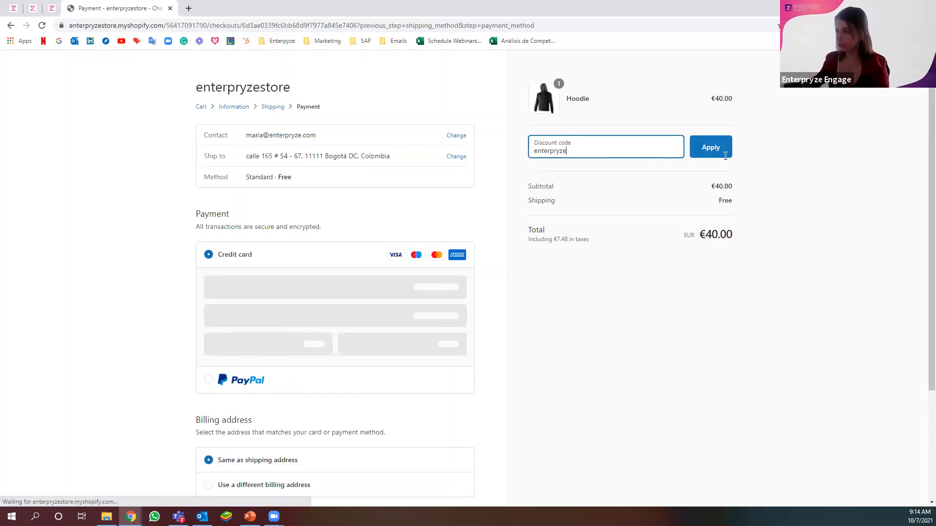
click(715, 151)
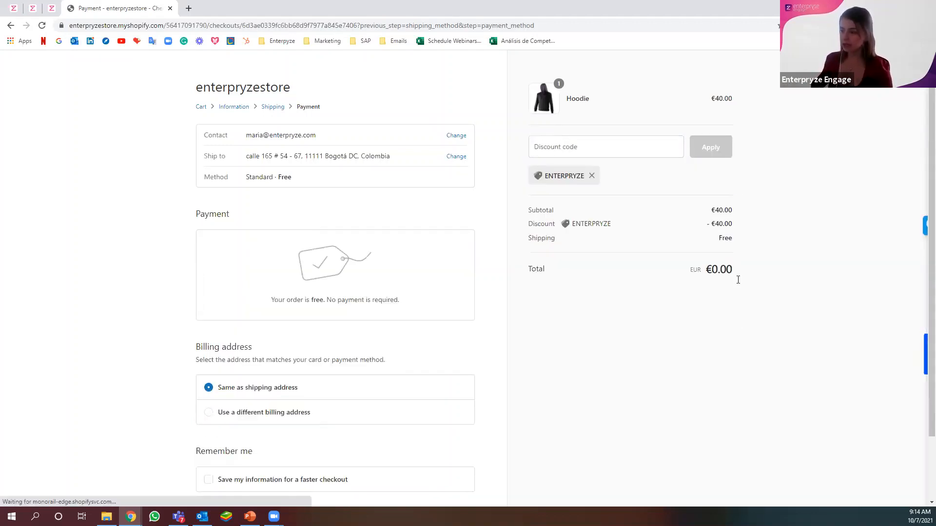
drag(736, 271, 635, 295)
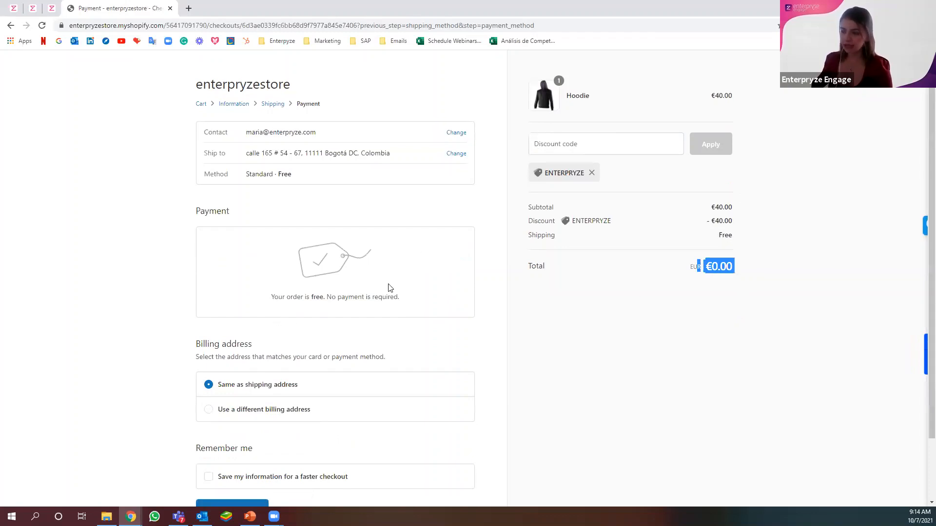
Step: Complete the order using the shipping address for billing, and review the order confirmation email in Outlook
scroll(389, 286, down, 2)
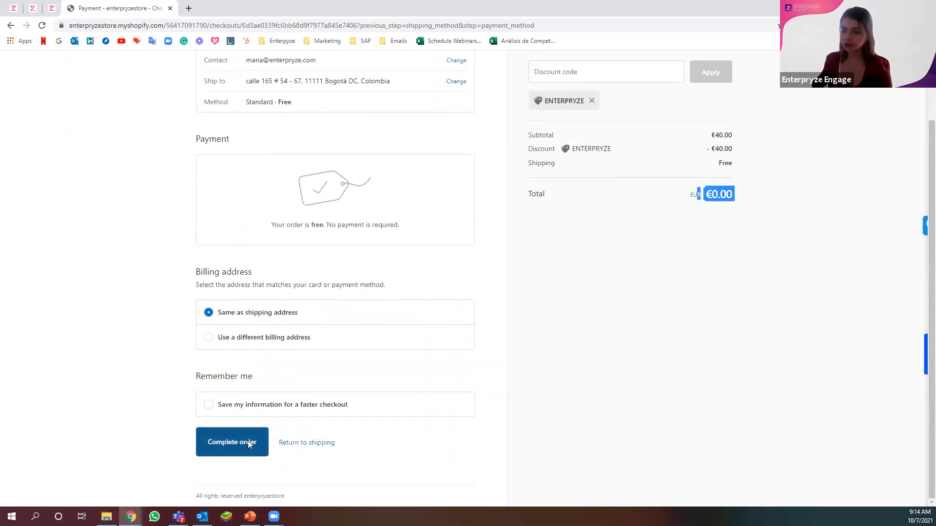
click(250, 440)
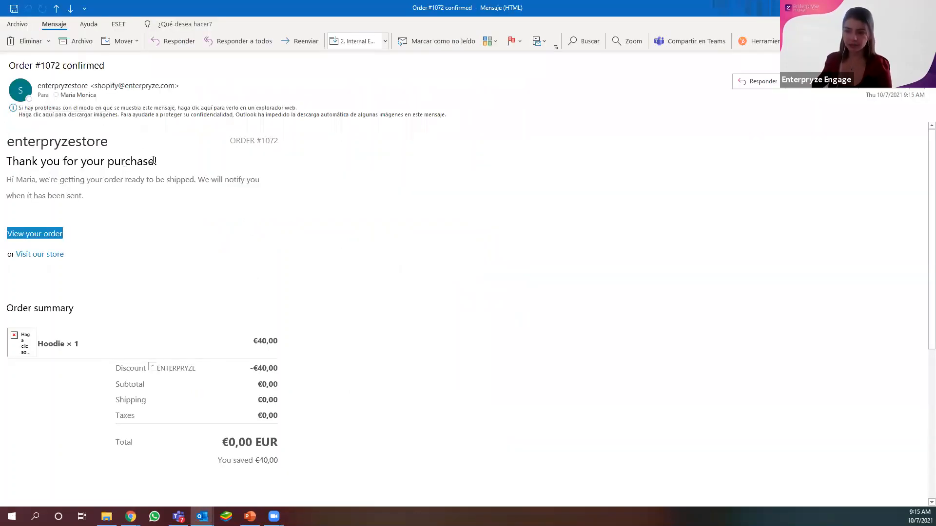
drag(105, 156, 33, 135)
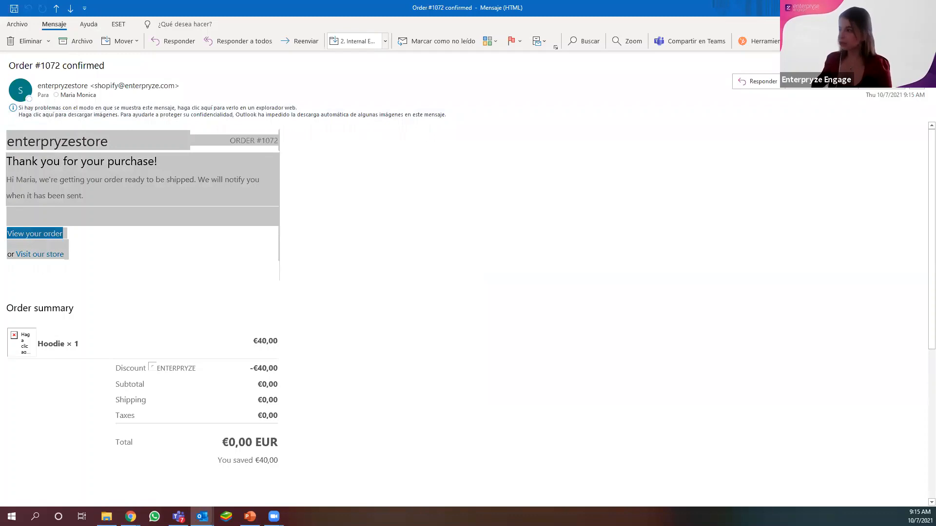
Step: Close the confirmation email, reload Enterpryze, sign in with the saved credentials and reopen the Shopify orders list
click(924, 8)
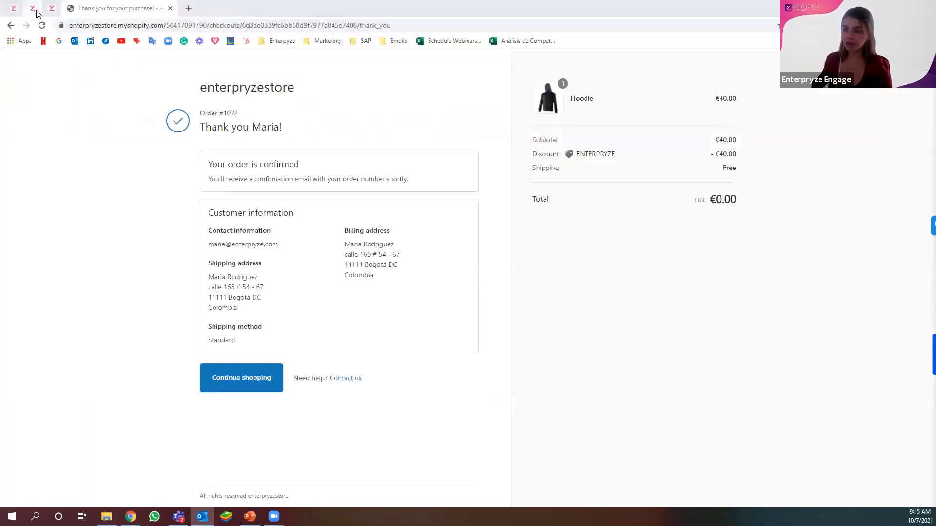
click(37, 12)
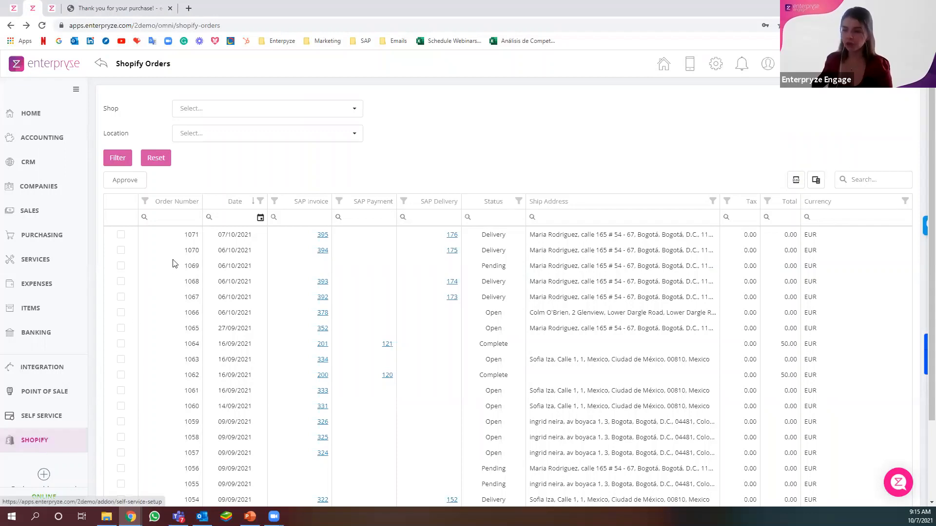
click(42, 26)
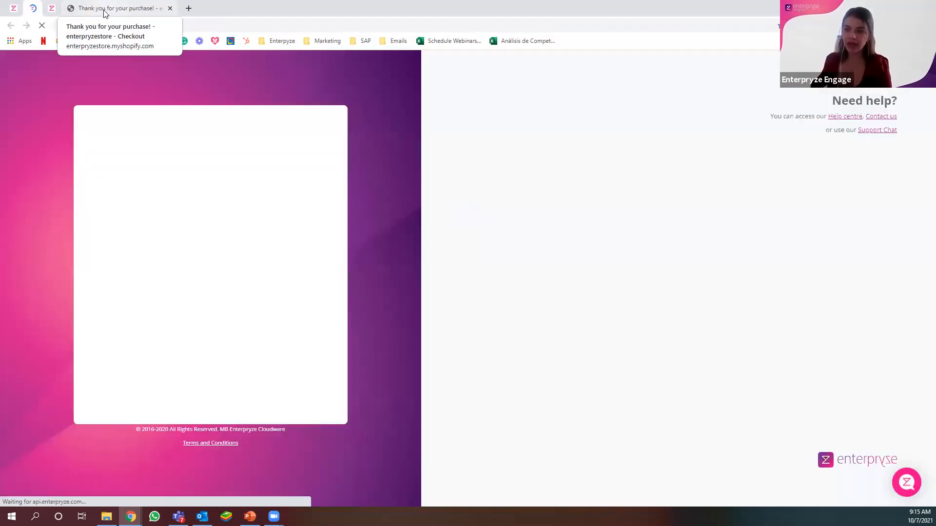
click(214, 359)
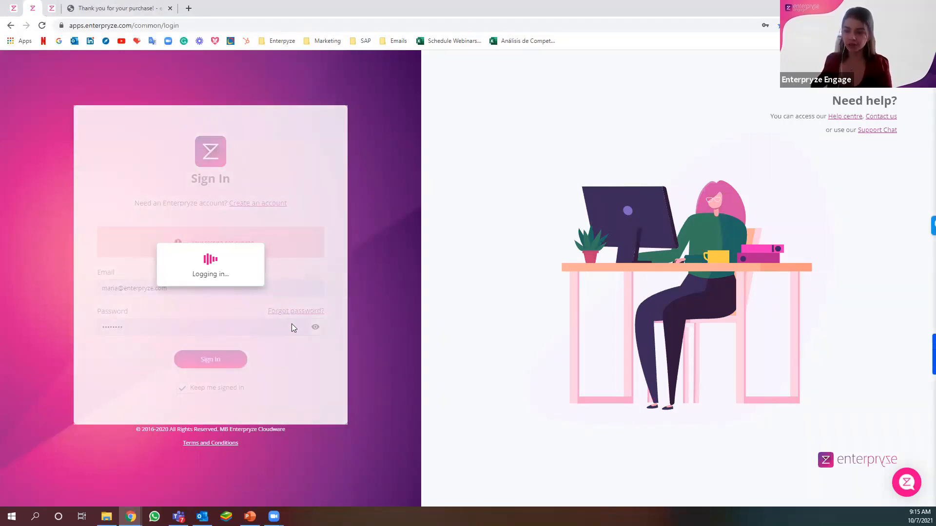
click(104, 7)
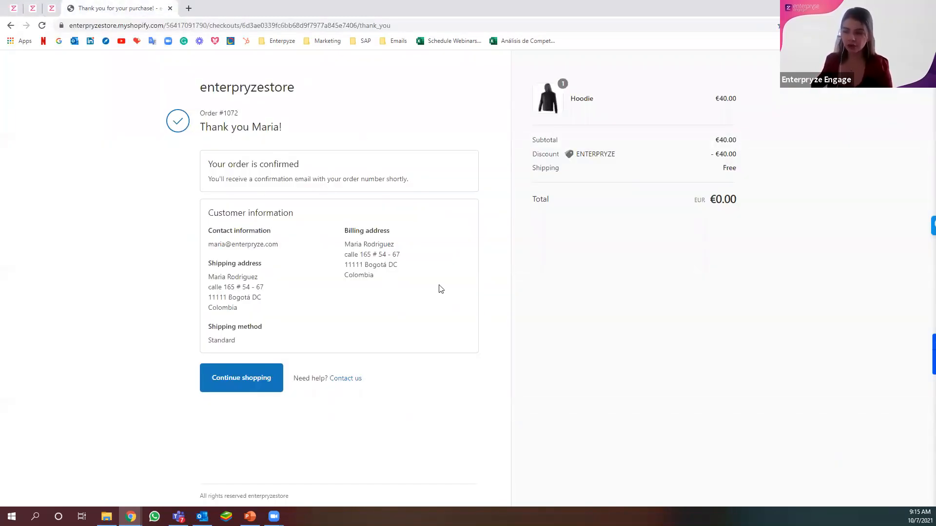
click(32, 15)
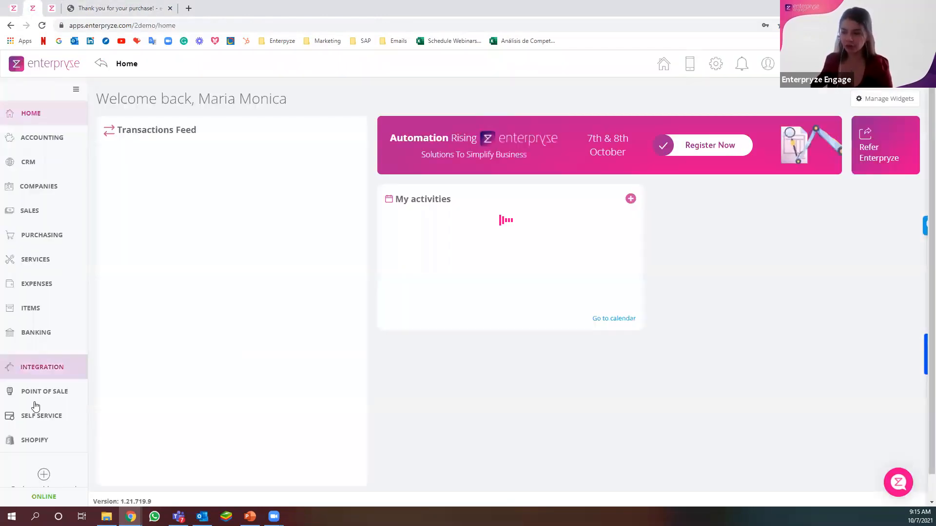
click(34, 441)
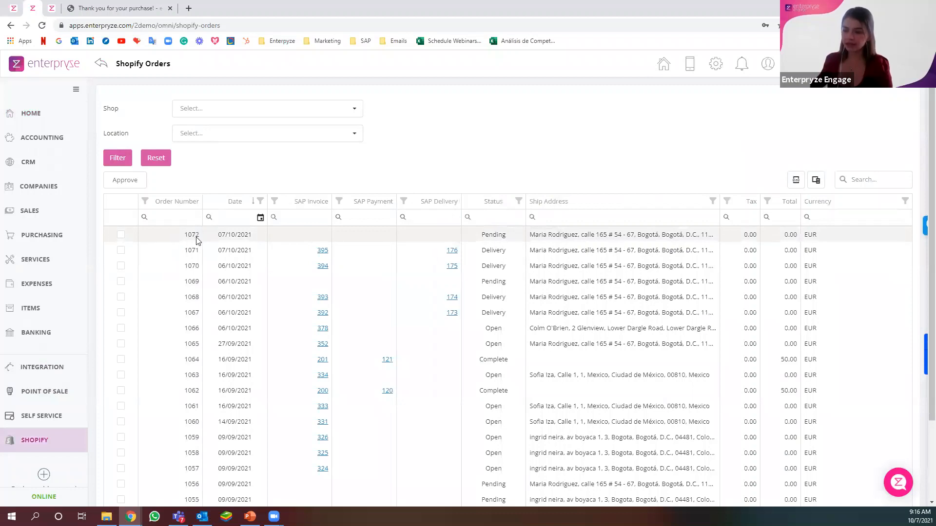
Step: Approve the newest pending Shopify order and open the list of sales orders
double_click(476, 238)
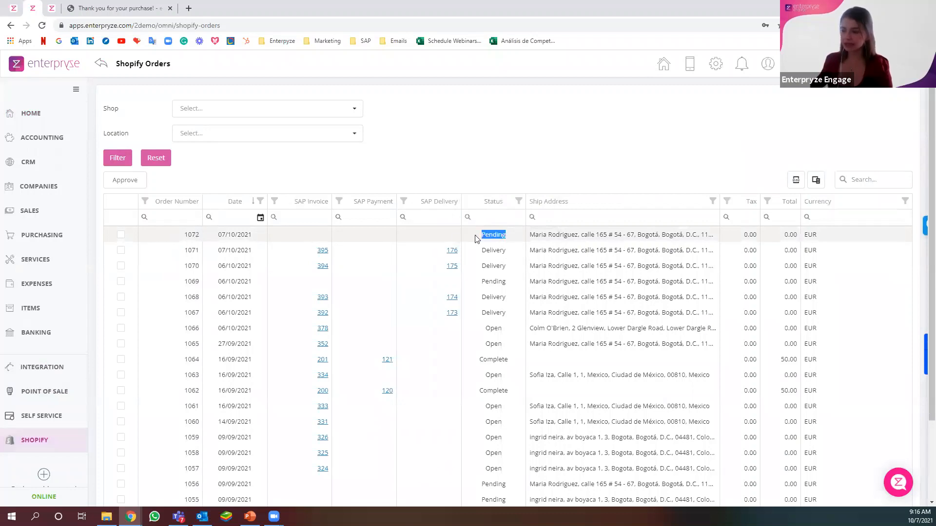
click(121, 234)
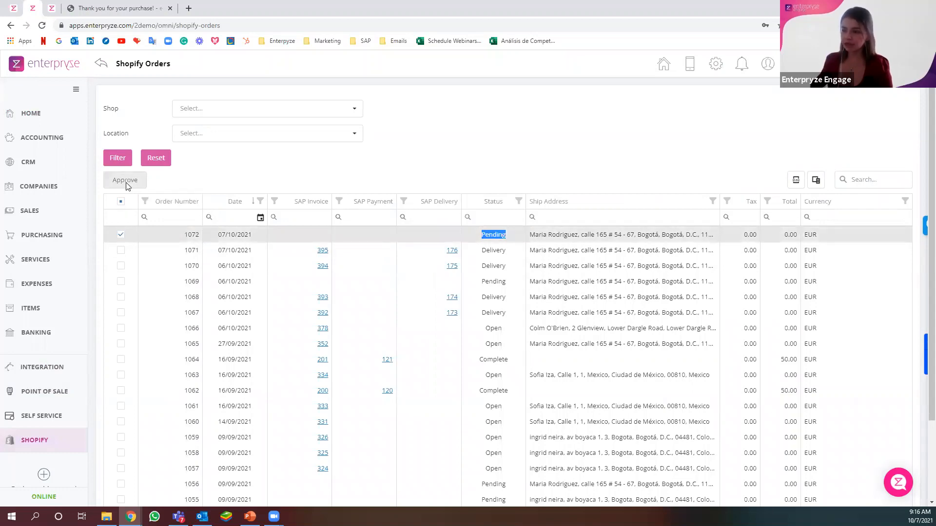
click(125, 181)
click(492, 335)
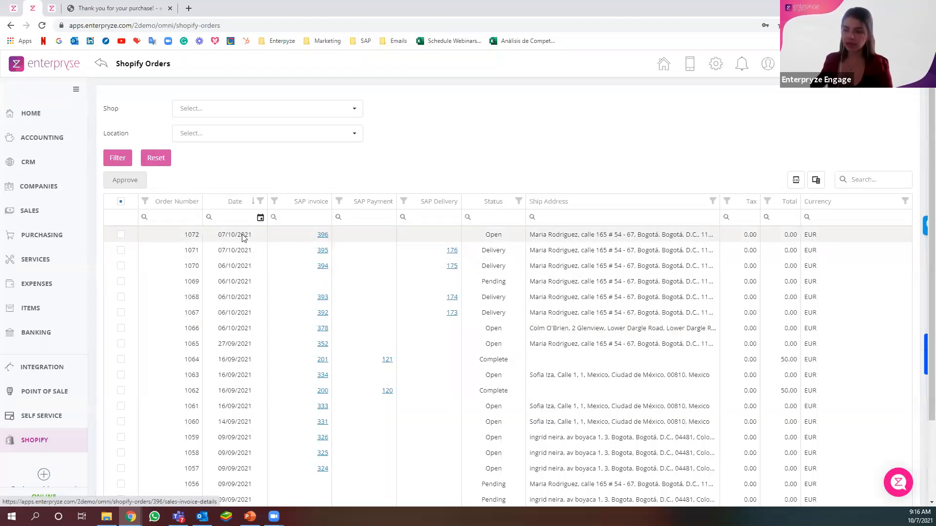
click(28, 213)
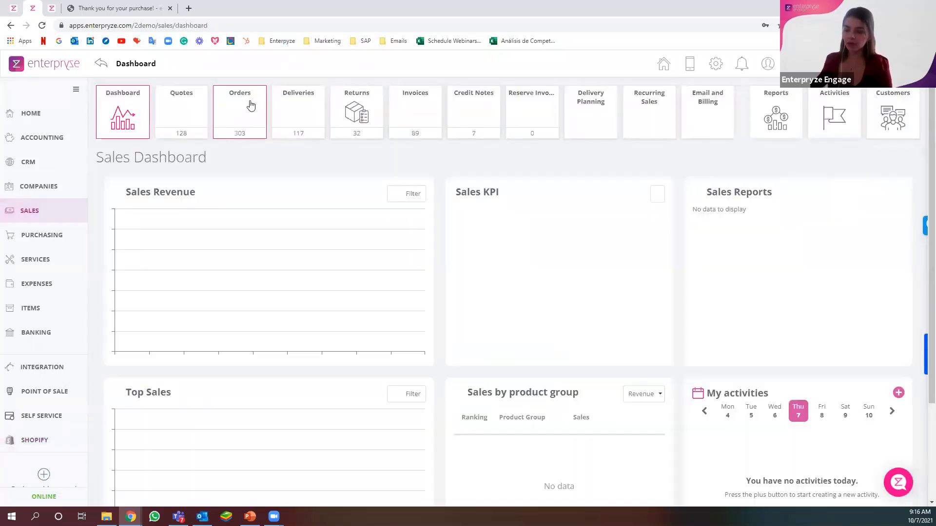
click(250, 105)
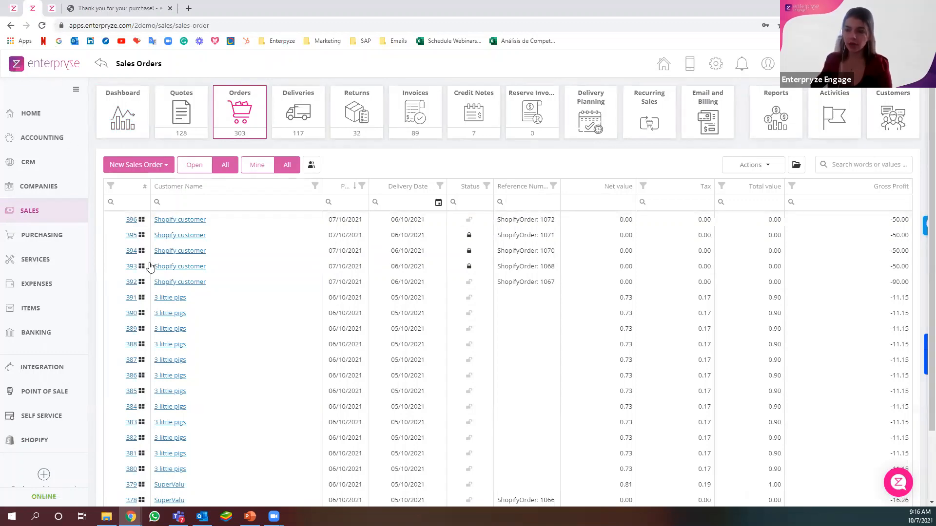
Step: Refresh the Hoodie's item details and check its committed quantity in the General Warehouse
click(55, 8)
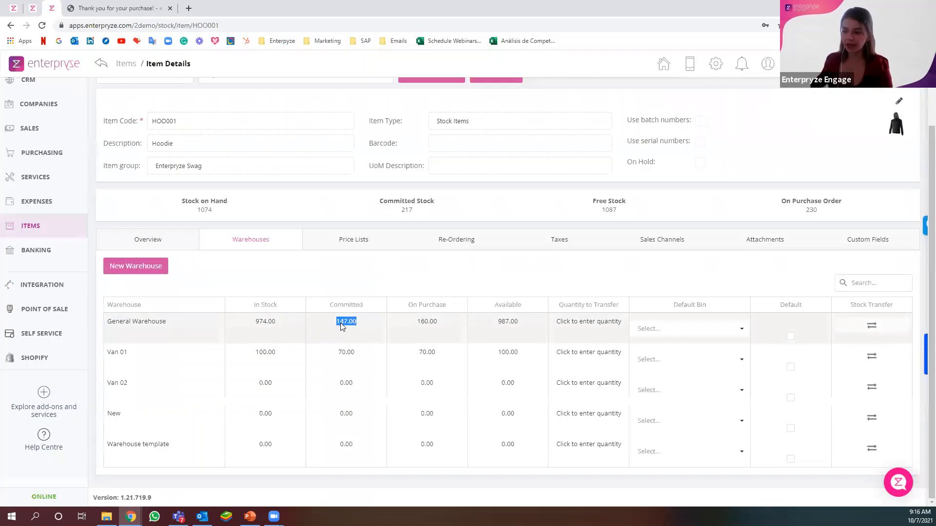
click(42, 26)
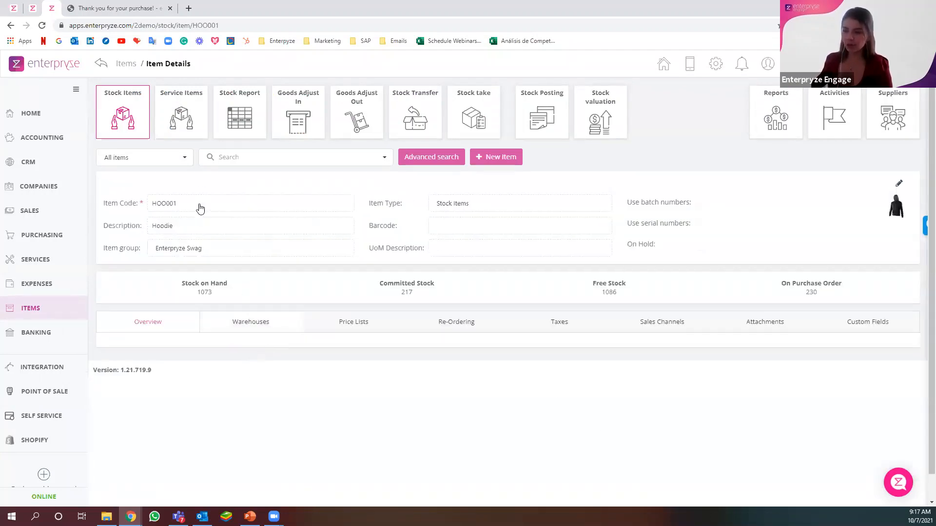
click(262, 322)
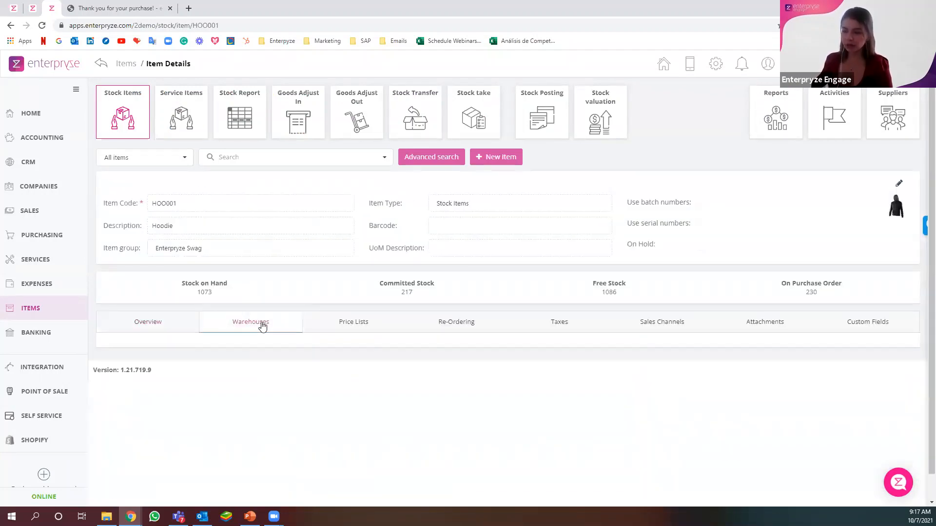
scroll(356, 309, down, 1)
scroll(357, 310, down, 1)
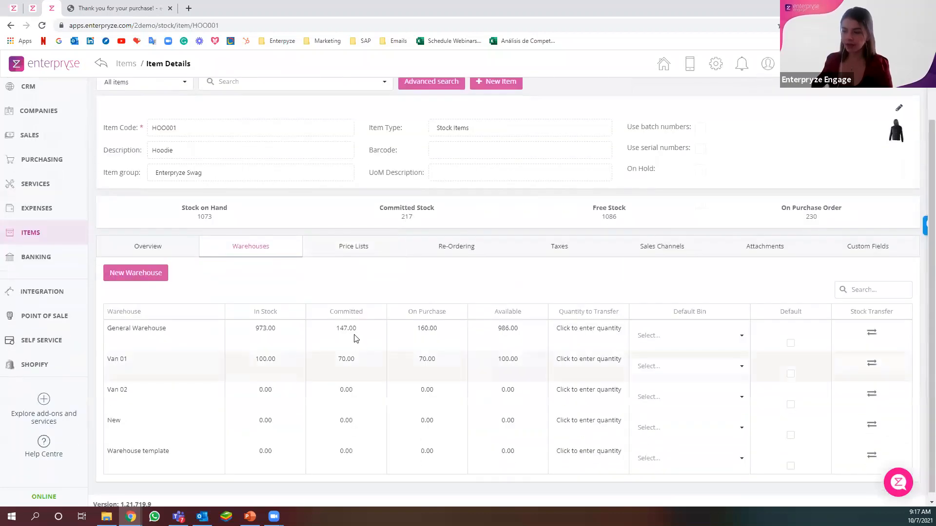
drag(359, 329, 334, 333)
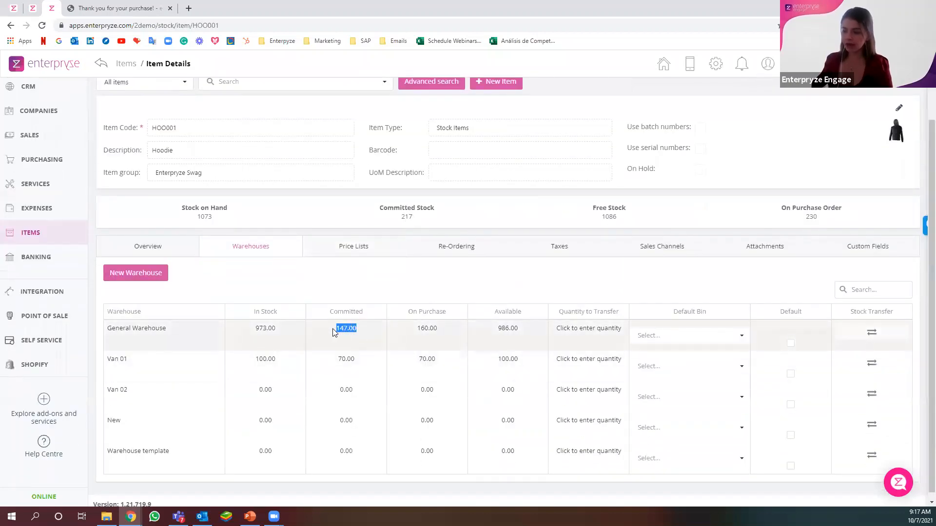
Step: Check the Hoodie's available quantity in the General Warehouse and reload the item page
click(33, 9)
click(52, 9)
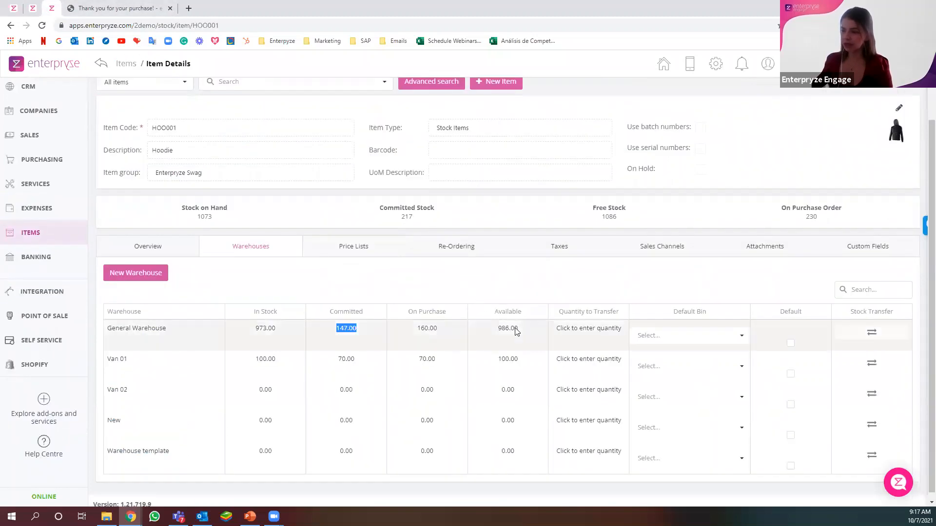
click(506, 331)
double_click(506, 330)
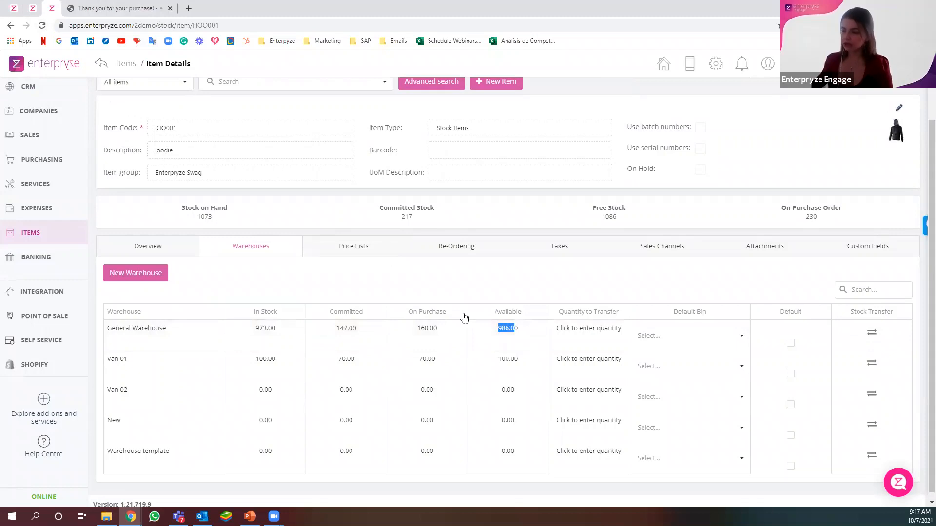
scroll(464, 312, up, 2)
click(42, 25)
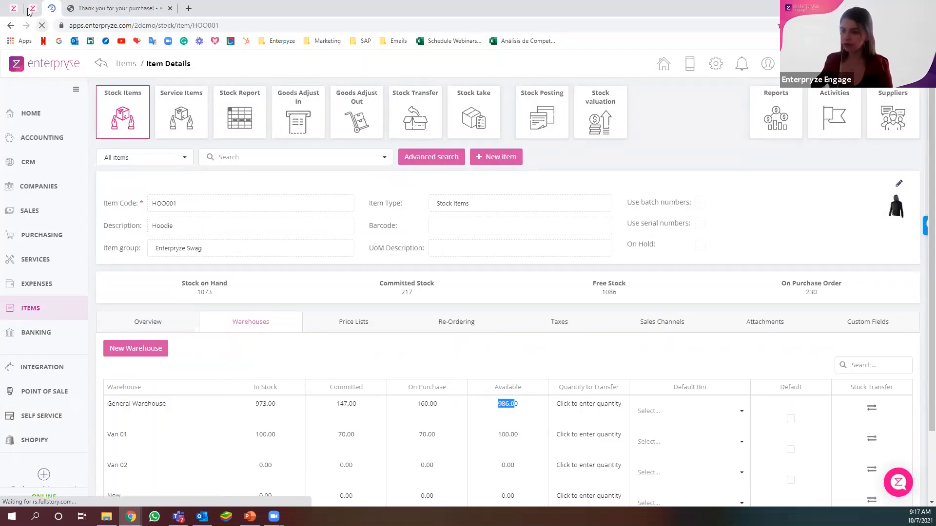
Step: Open the newest Shopify customer sales order and review its billing and shipping addresses
click(34, 11)
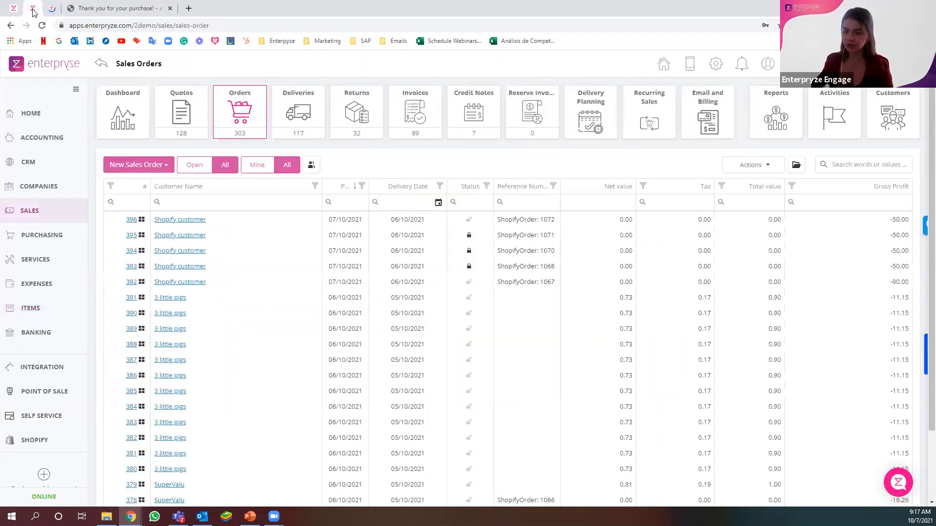
click(132, 221)
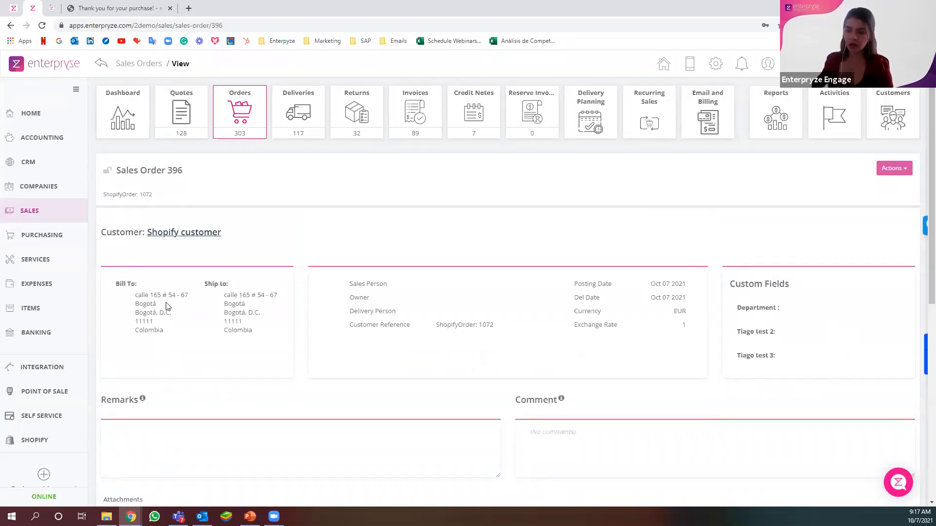
drag(135, 295, 180, 320)
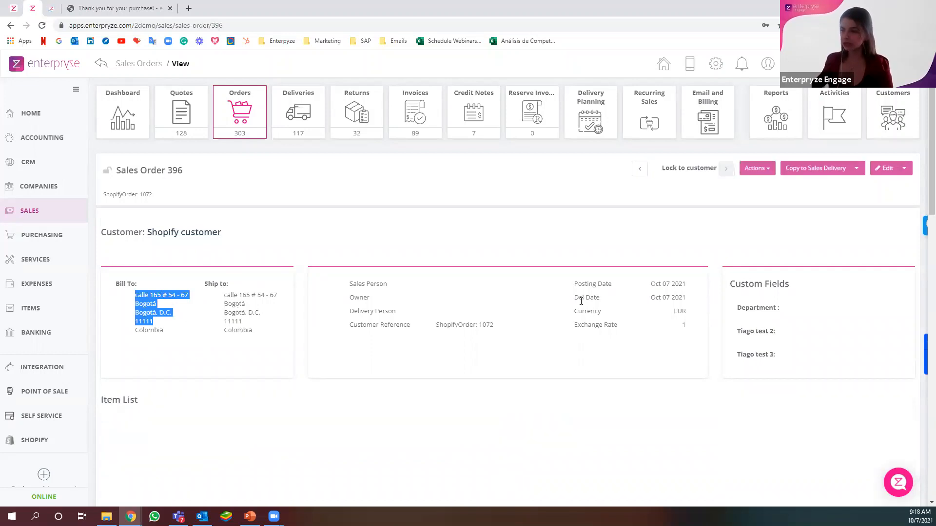
scroll(561, 302, down, 1)
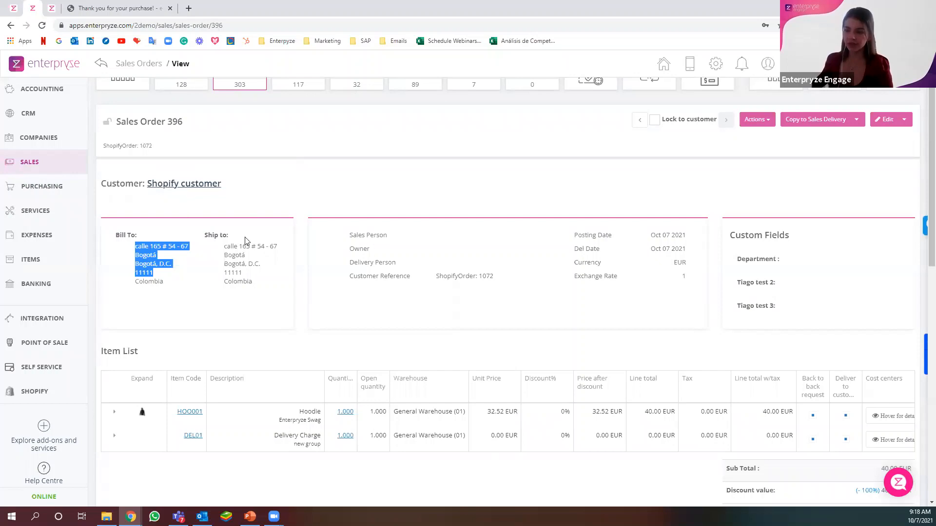
click(240, 210)
Step: Examine the sales order's item lines, discount value and totals down to the remarks
scroll(252, 222, down, 2)
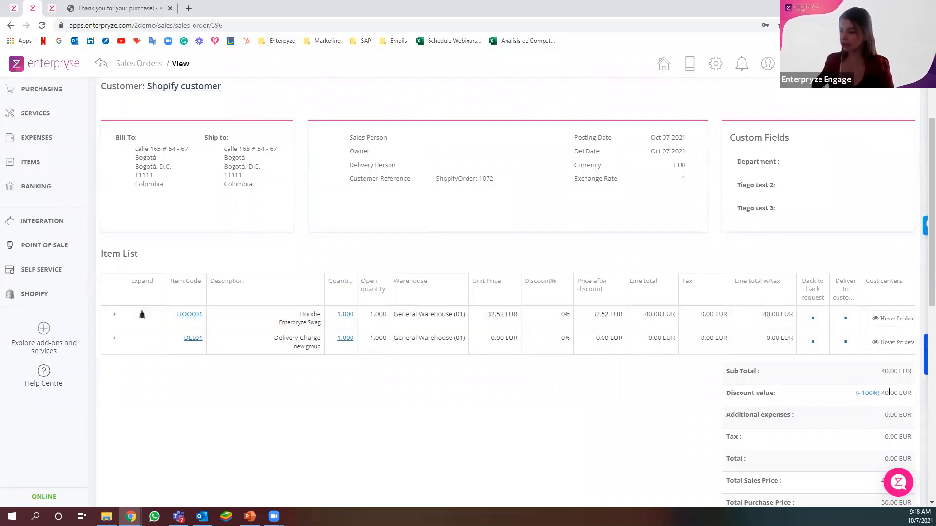
double_click(854, 396)
scroll(838, 429, down, 2)
scroll(554, 276, down, 1)
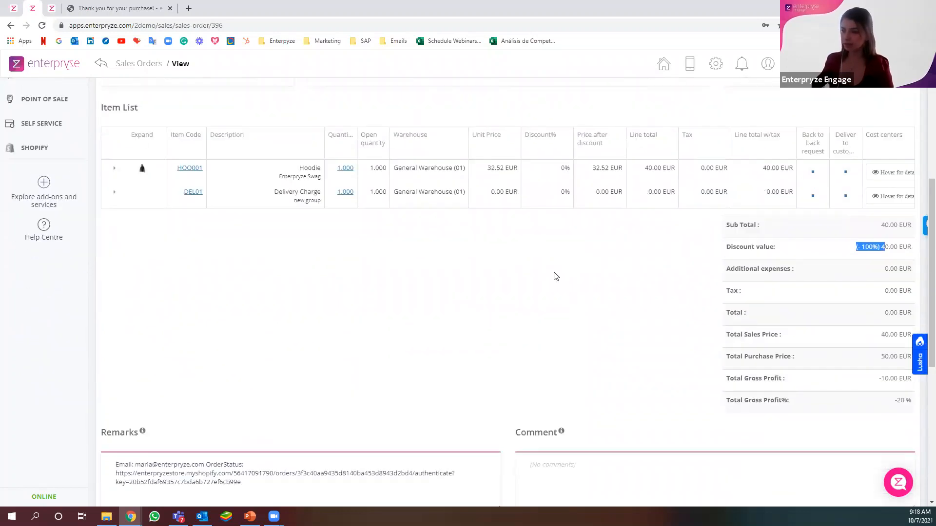
scroll(556, 277, up, 3)
scroll(556, 276, down, 5)
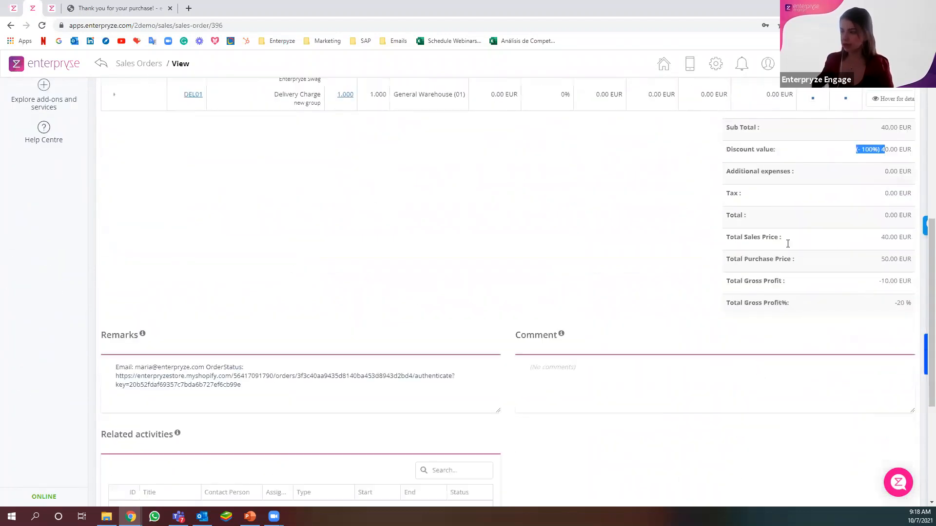
Step: Copy the Shopify order status link from the sales order's remarks and open it in a new browser tab
drag(255, 386, 120, 379)
right_click(146, 382)
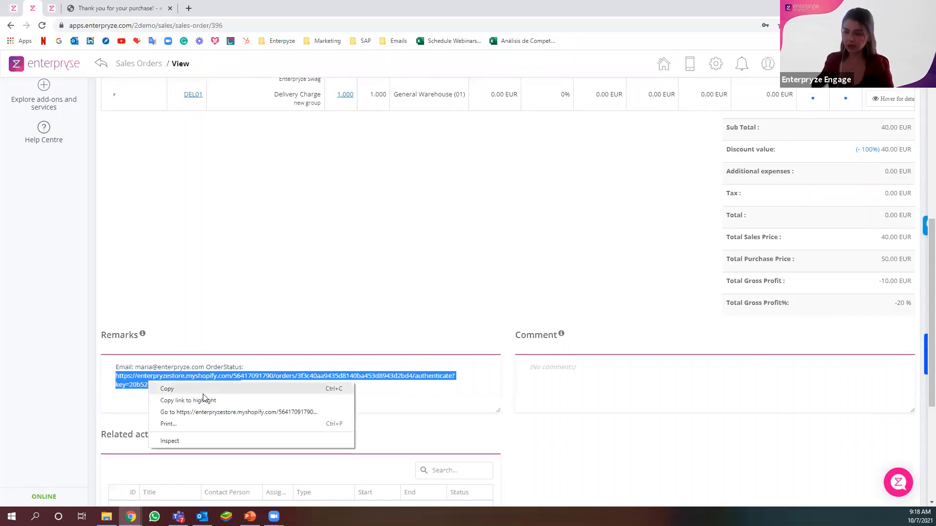
click(194, 388)
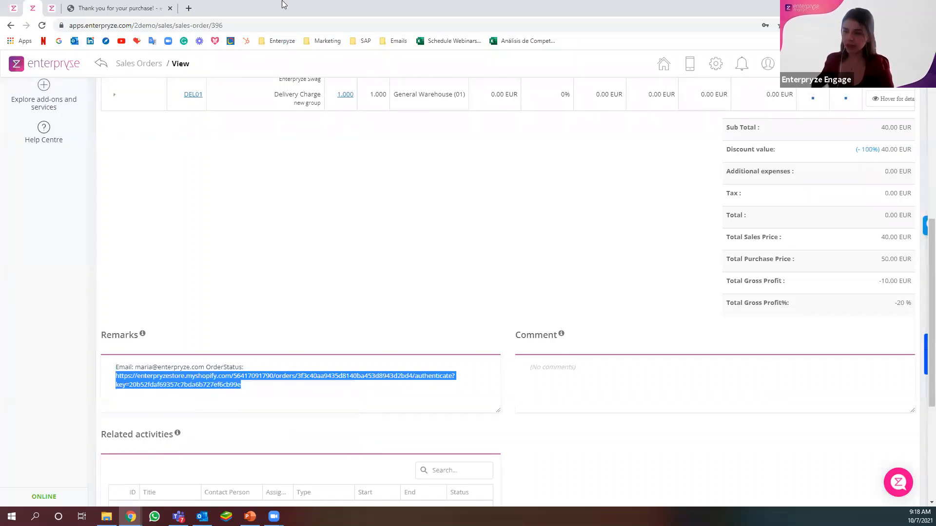
click(189, 8)
key(ctrl+v)
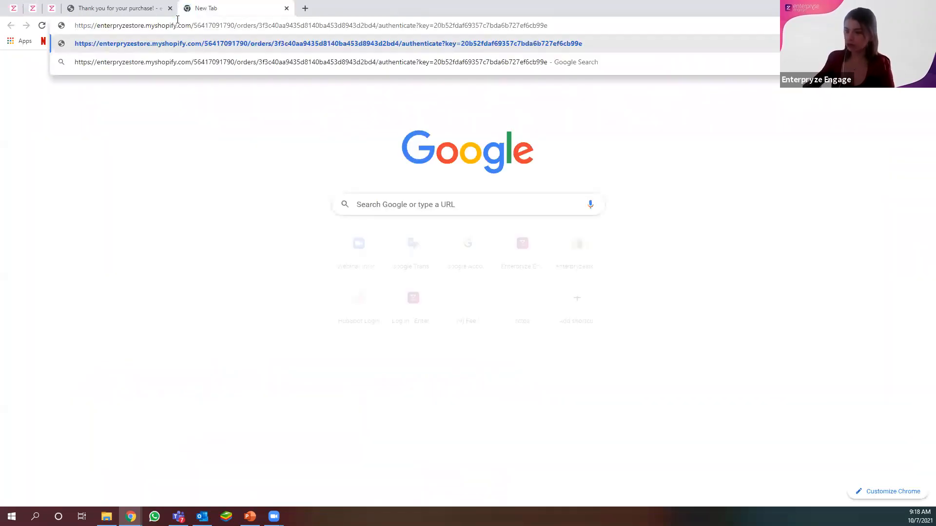
click(211, 60)
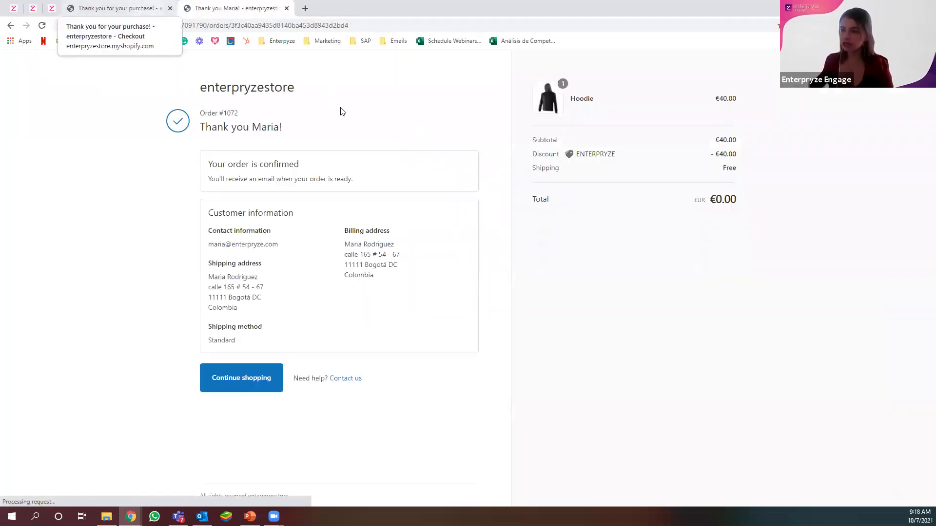
Step: Review the customer information on the store's order status page, close it and return to the sales order's remarks
drag(351, 254, 291, 112)
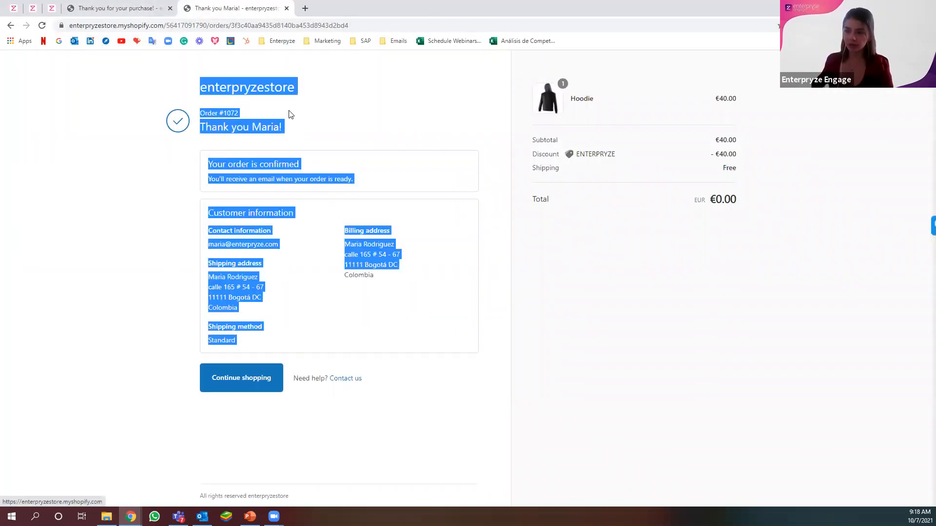
click(424, 267)
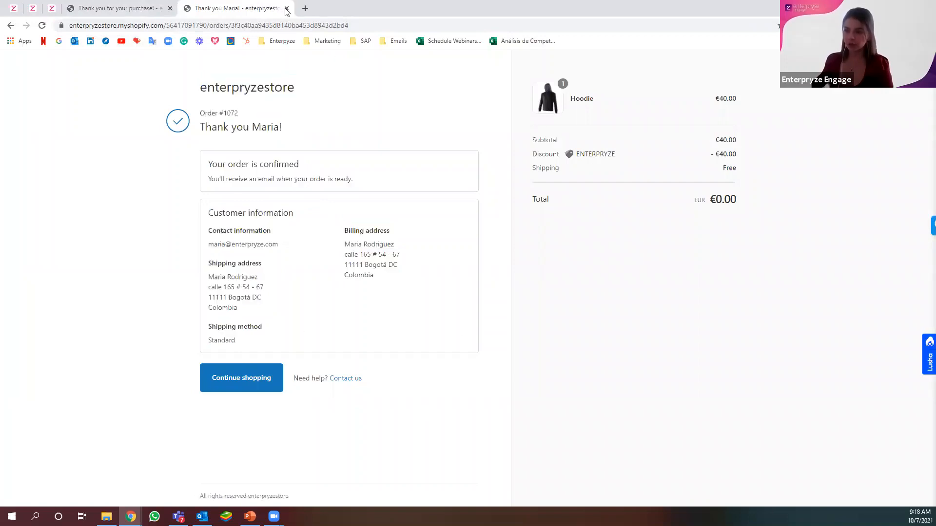
click(286, 8)
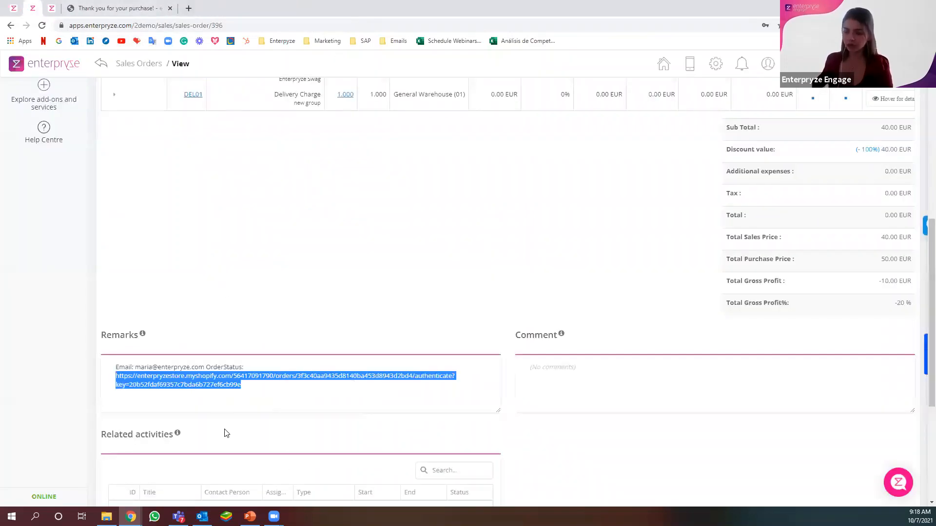
click(269, 405)
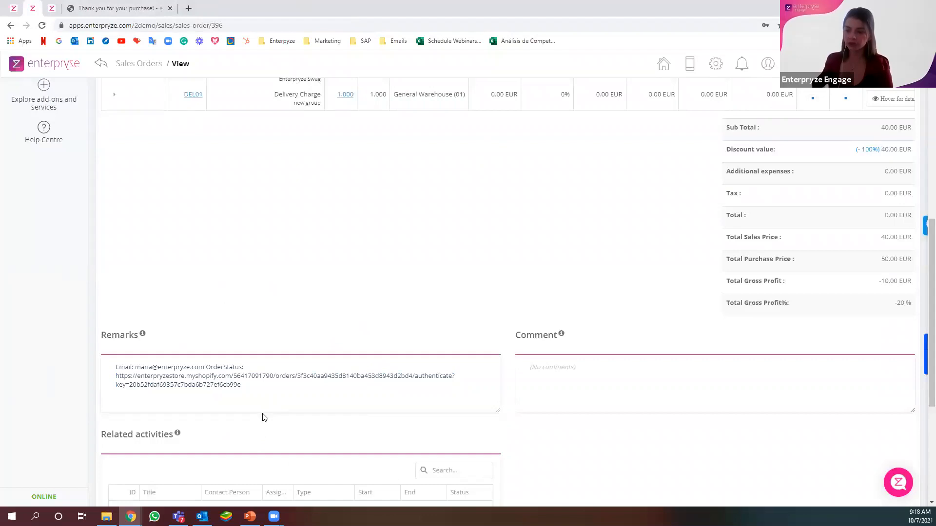
Step: Copy the sales order to a sales delivery, check its lines and totals, and save it without emailing the document
scroll(267, 419, up, 8)
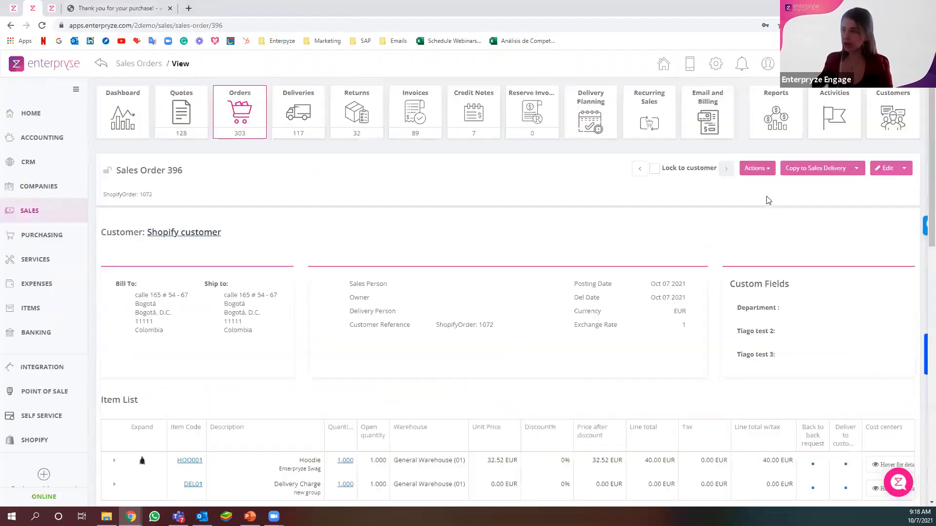
click(814, 173)
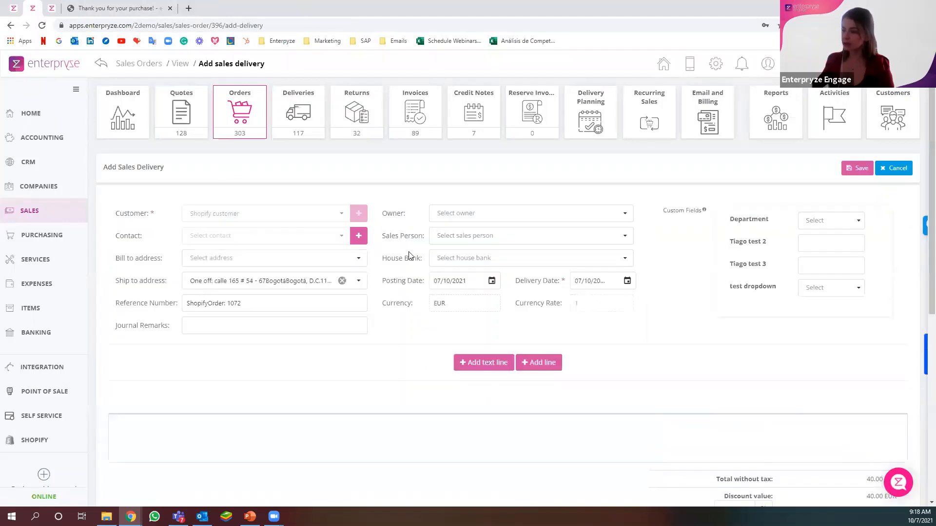
scroll(685, 301, down, 5)
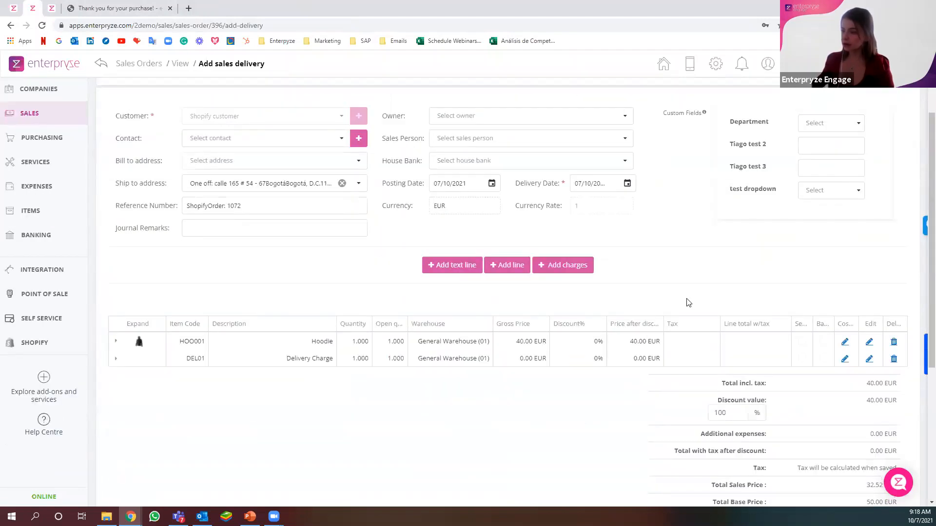
scroll(685, 303, down, 2)
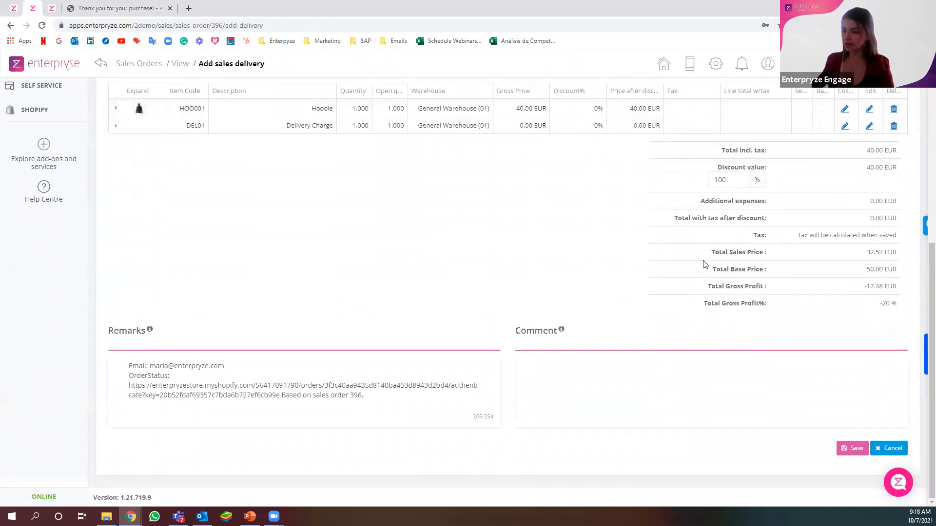
scroll(697, 278, up, 7)
click(860, 169)
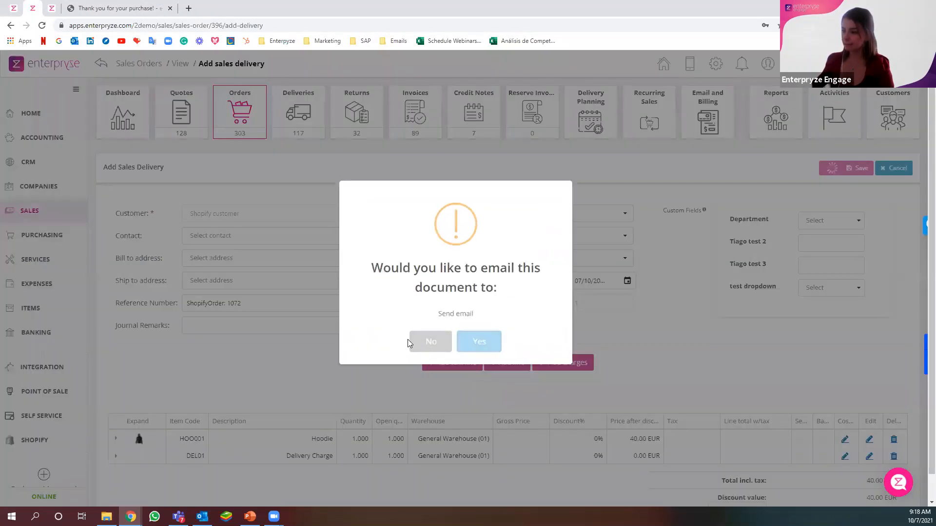
click(425, 343)
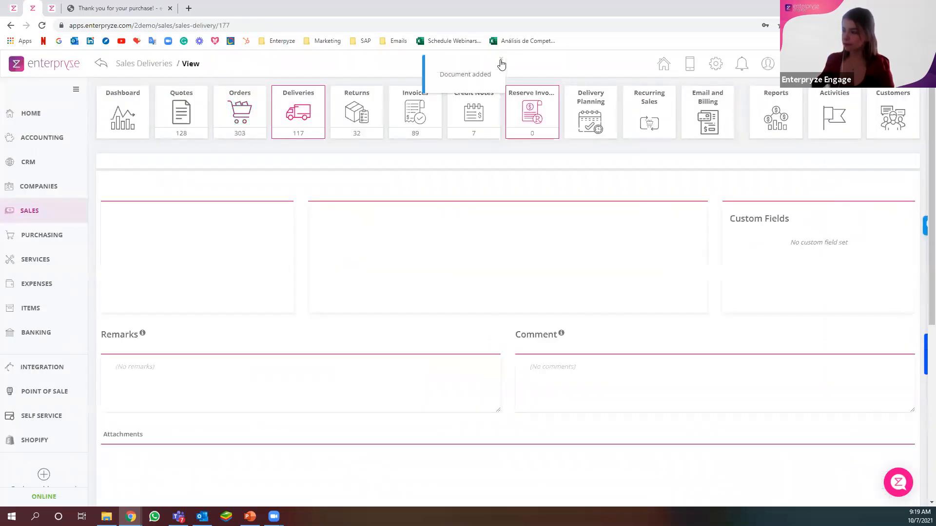
Step: View the relationship map linking the new sales delivery to its sales order, and close it
click(761, 169)
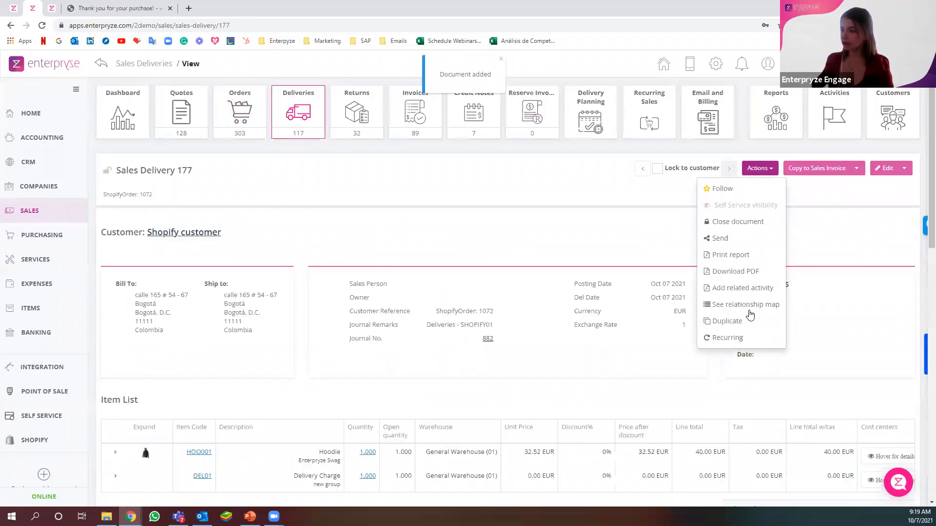
click(750, 308)
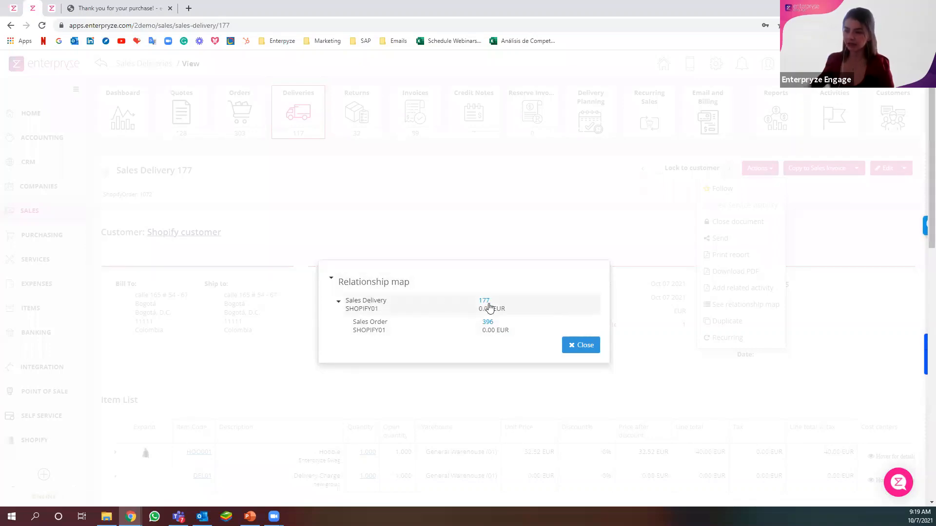
click(581, 345)
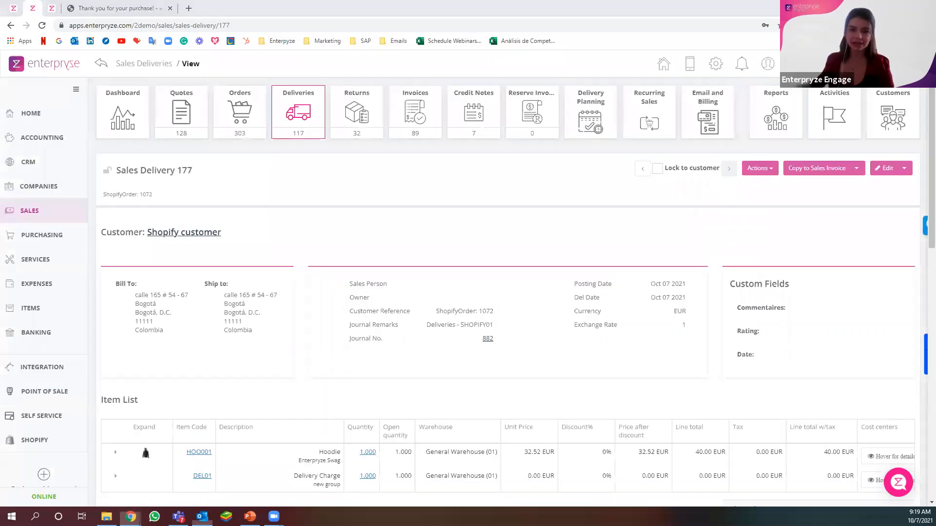
Step: Switch to Outlook, review the store's shipment notification email for the order, and close the message
click(203, 516)
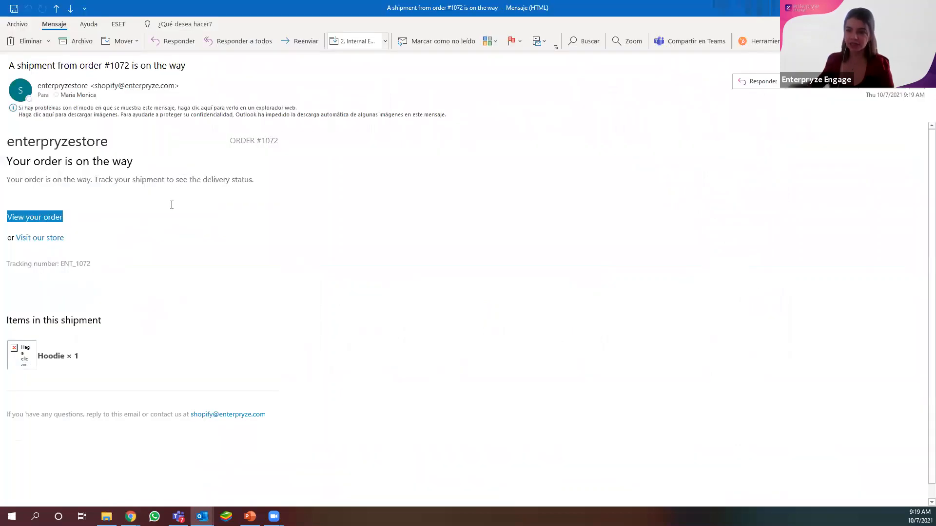
drag(136, 164, 23, 156)
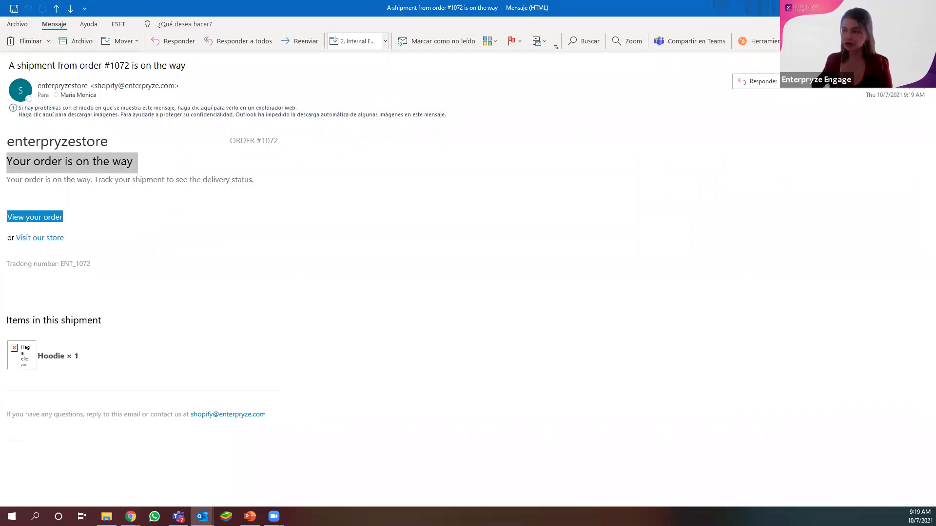
click(925, 8)
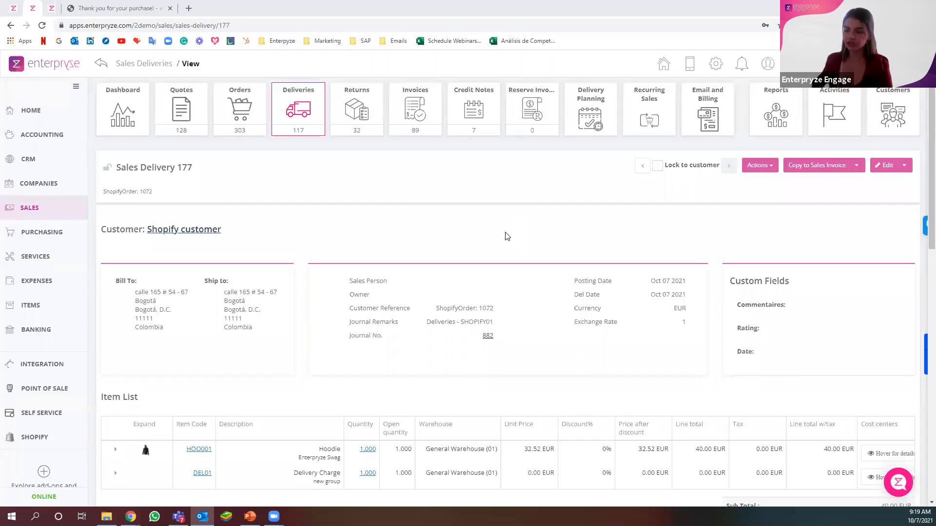
Step: Look over the sales delivery's details and open the list of Shopify orders
scroll(507, 237, down, 2)
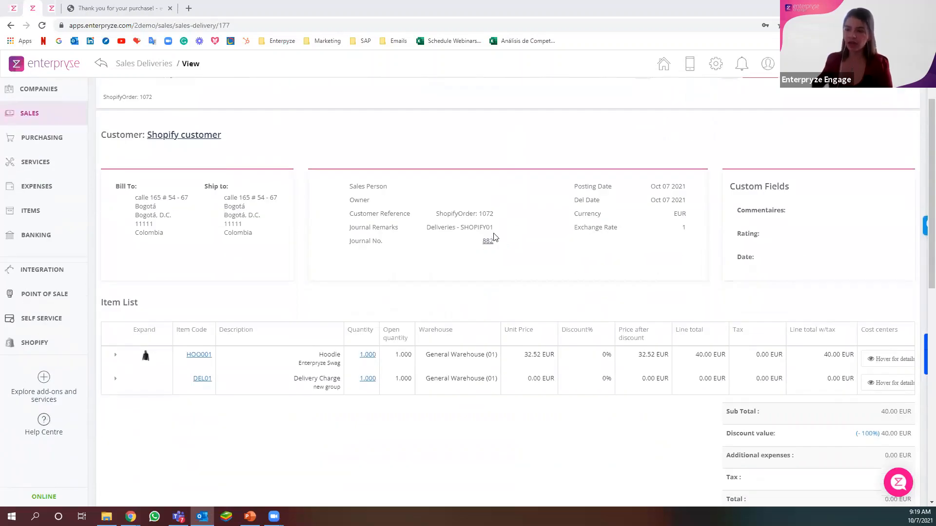
scroll(494, 238, up, 2)
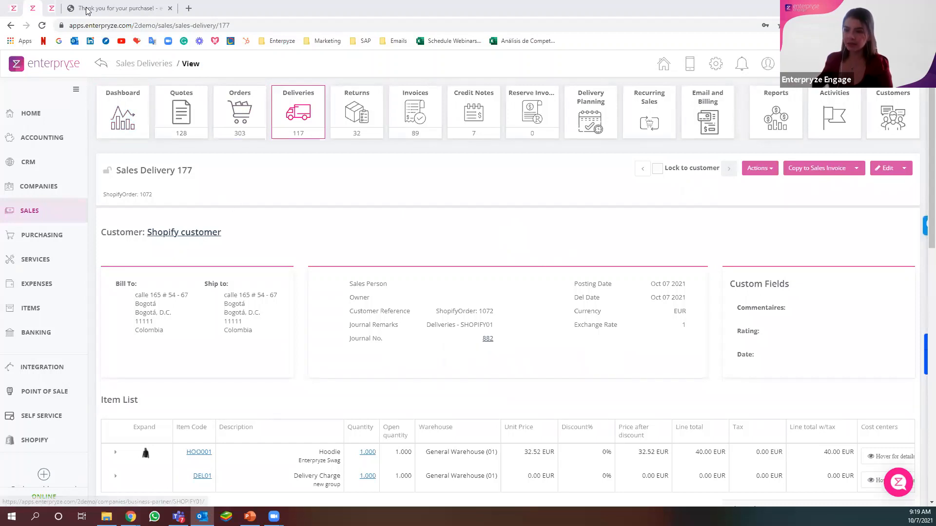
click(25, 11)
click(23, 12)
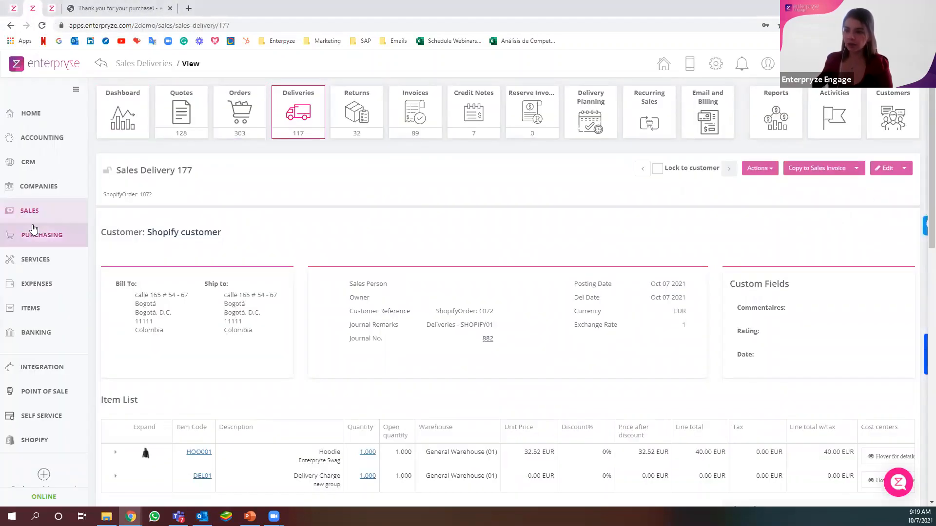
click(53, 441)
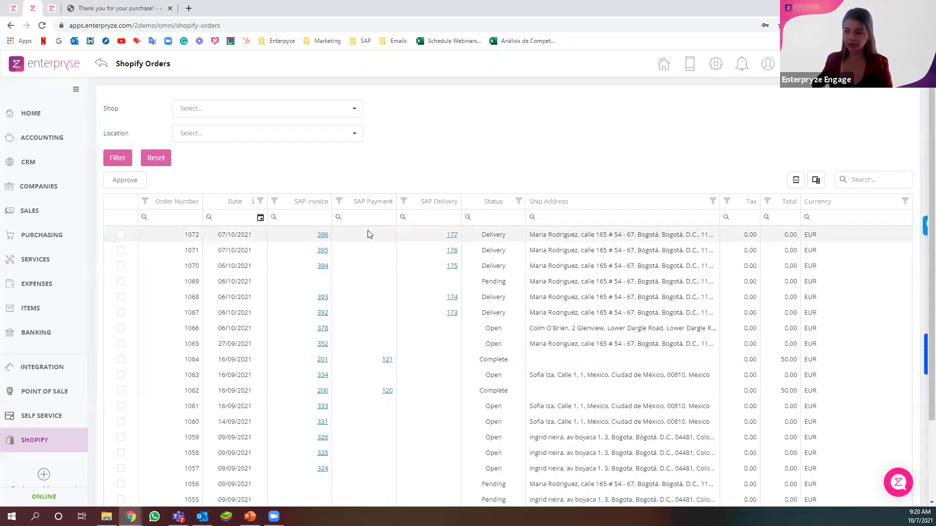
Step: Open the SAP payment of the newest completed Shopify order and examine its linked sales invoice and journal entry
click(388, 360)
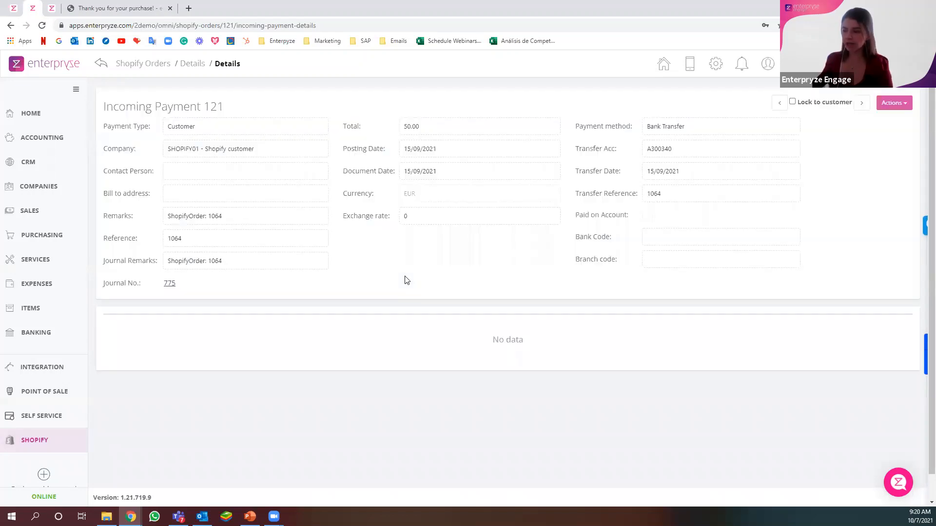
drag(126, 107, 222, 108)
drag(267, 343, 226, 341)
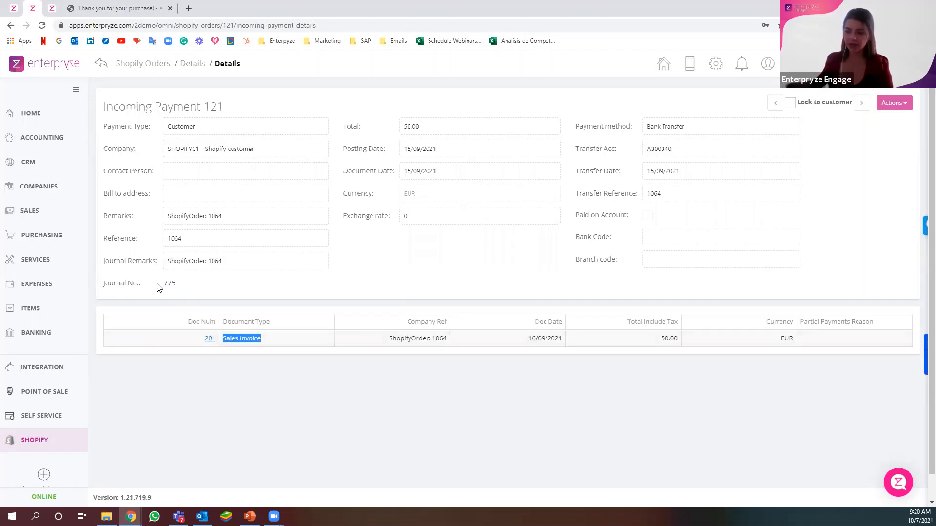
click(171, 285)
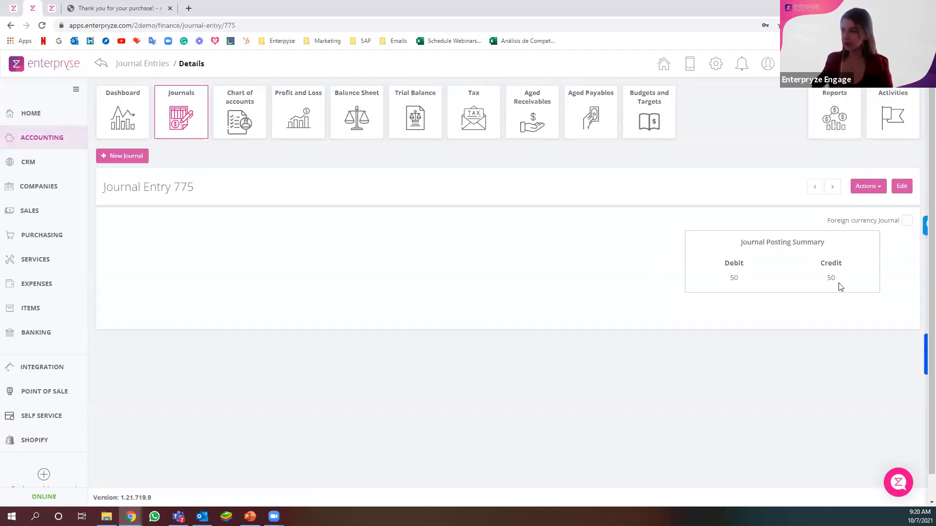
scroll(570, 289, down, 2)
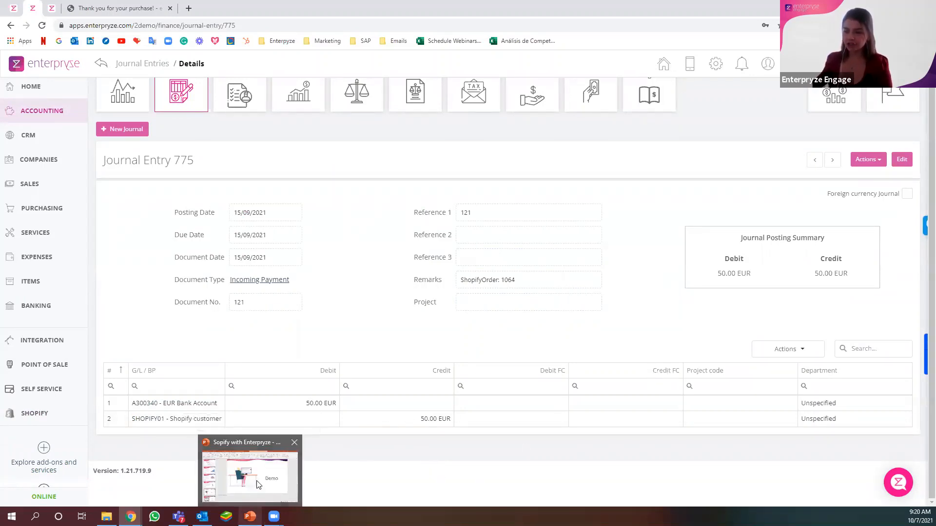
Step: Switch to the PowerPoint presentation, start the slide show from the Demo slide and advance to the Q&A slide
click(250, 468)
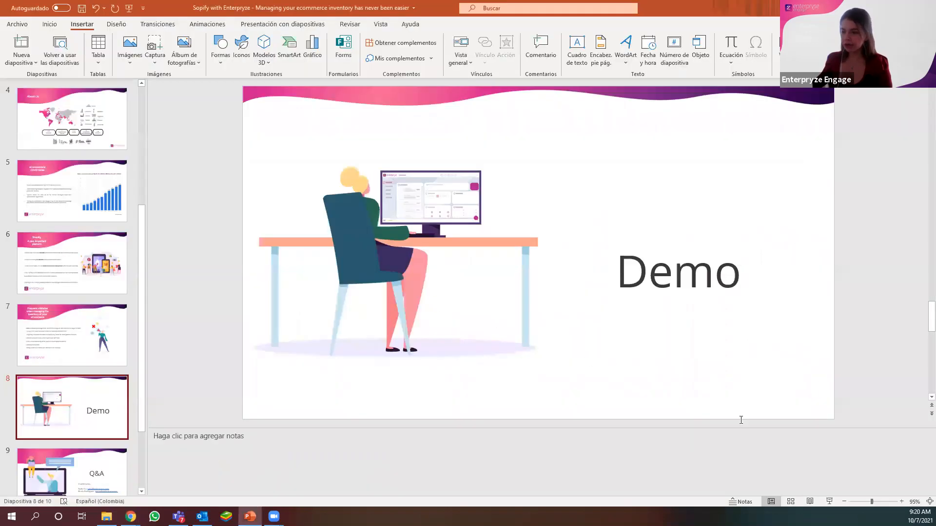
click(830, 502)
key(Right)
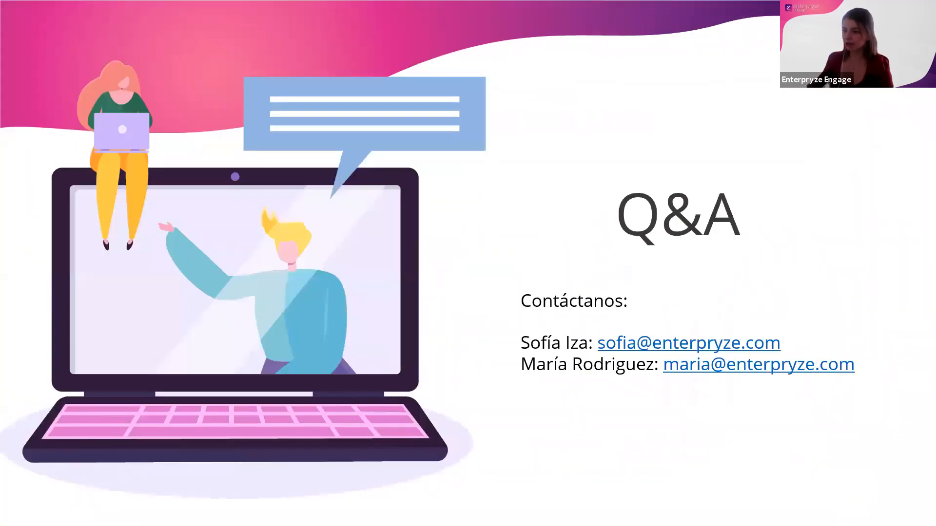